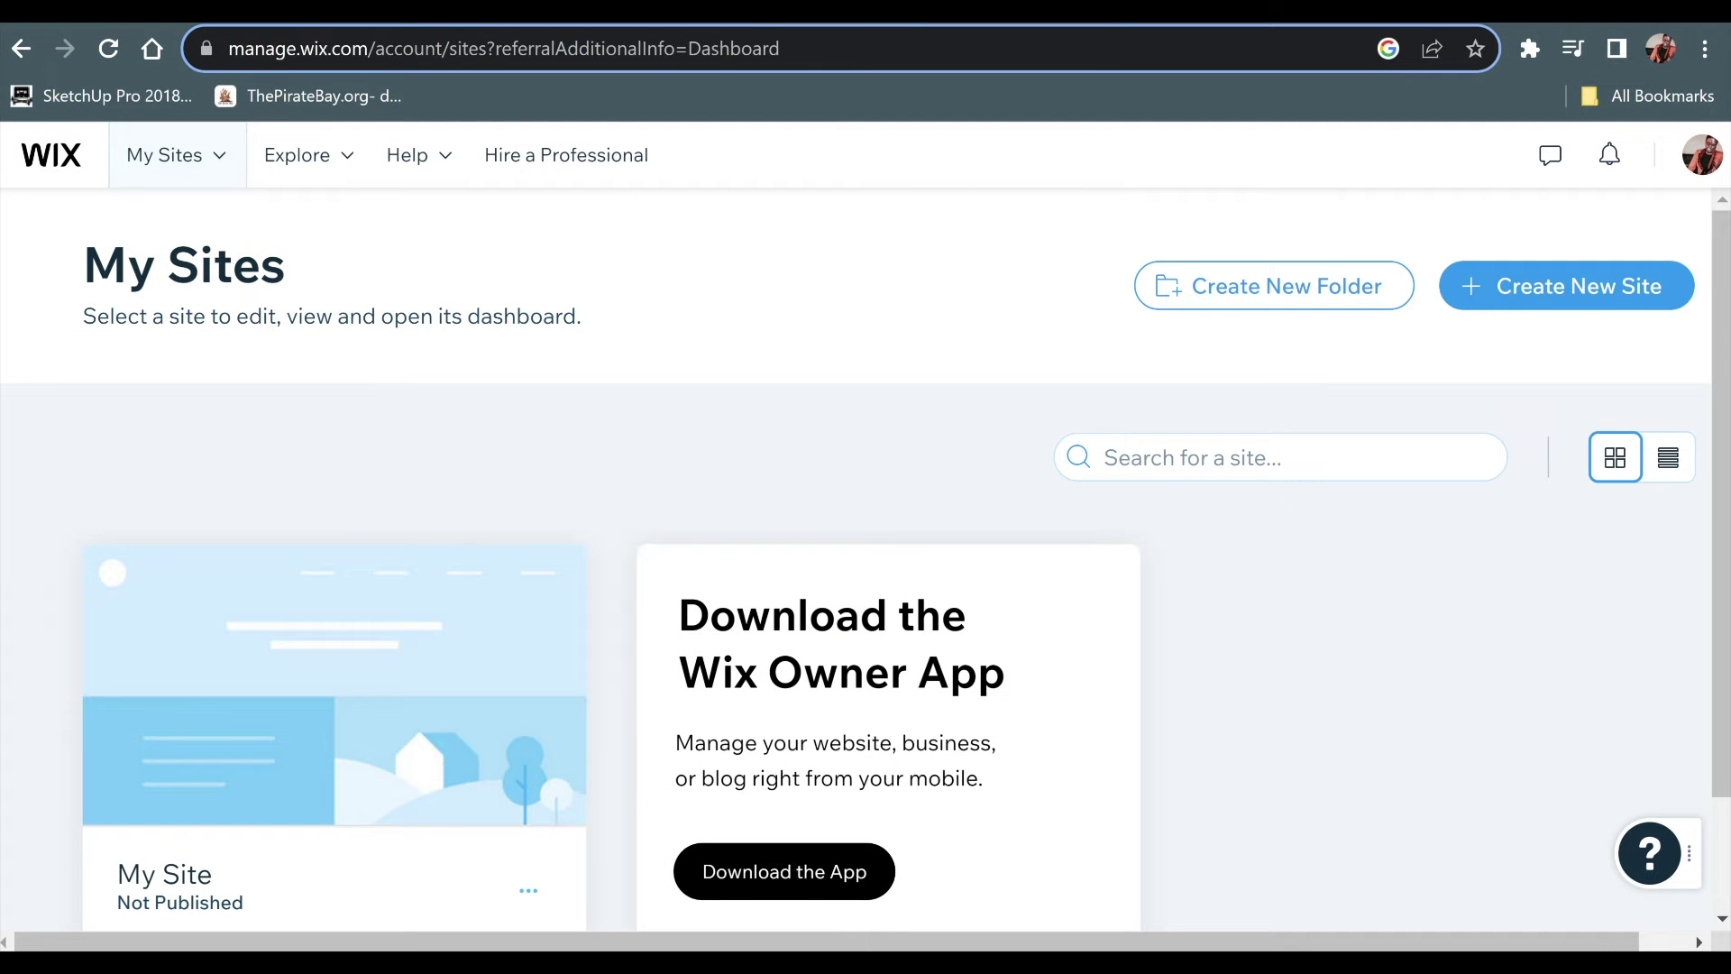
Start a new Wix site from My Sites with Create New Site.
scroll(896, 506, down, 2)
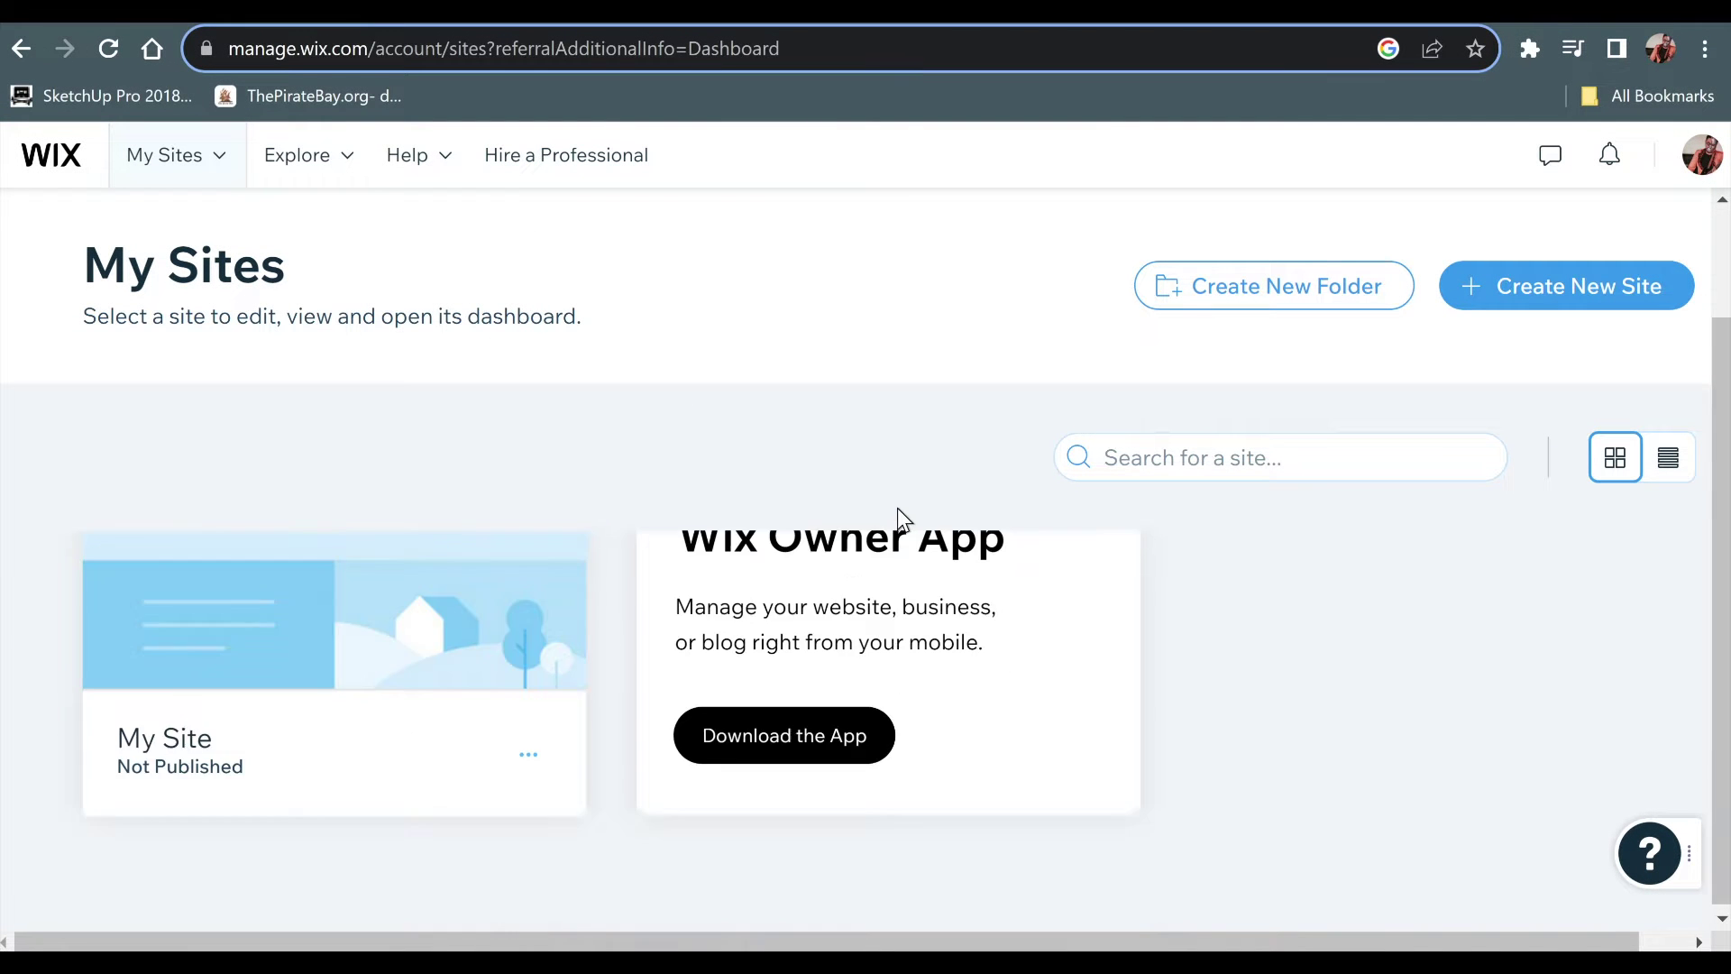
scroll(898, 510, up, 2)
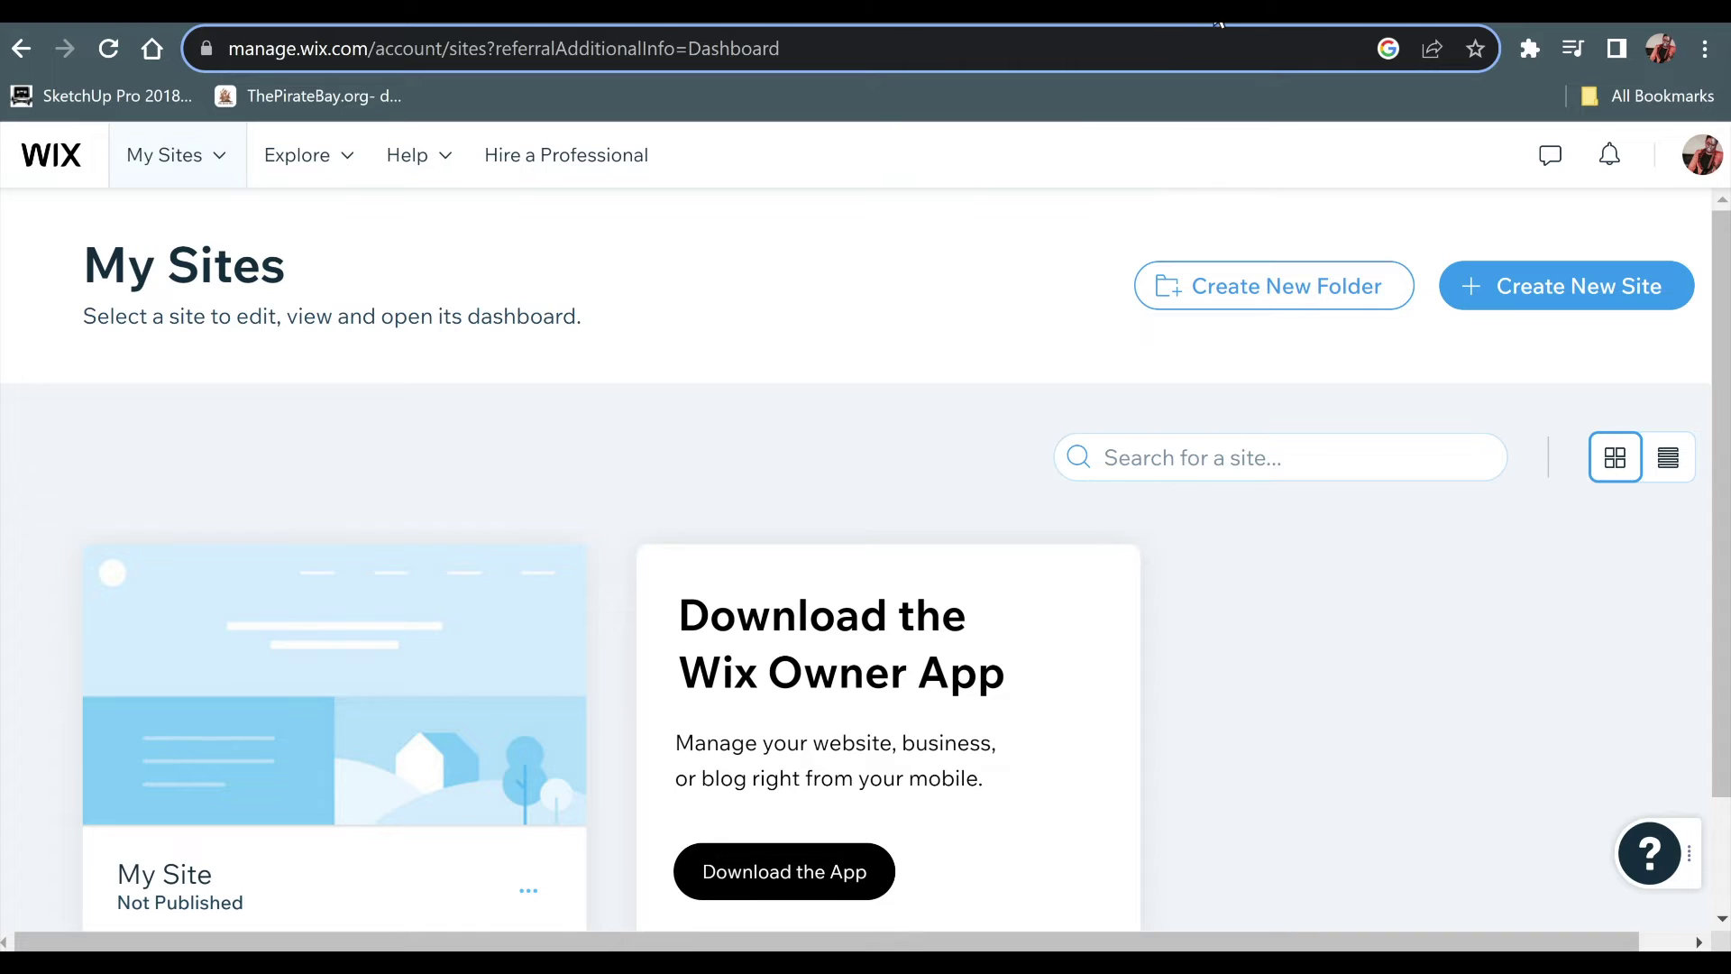
click(1172, 22)
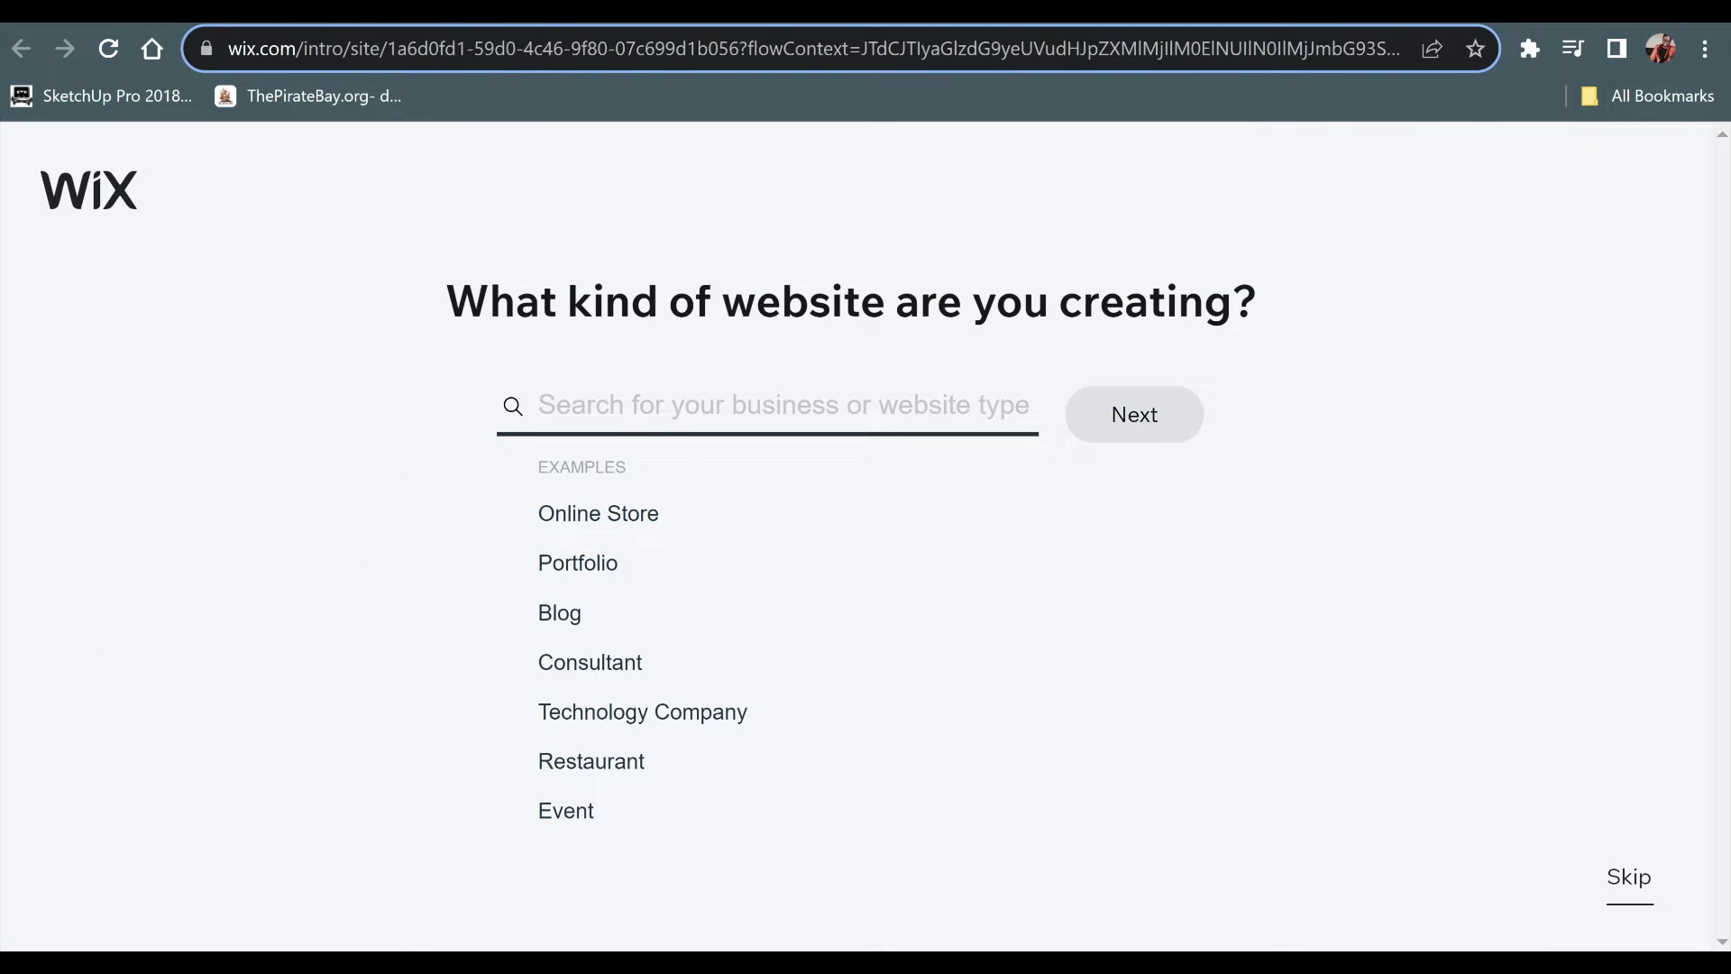
Skip the website-type question in the new-site setup without entering a type.
click(670, 424)
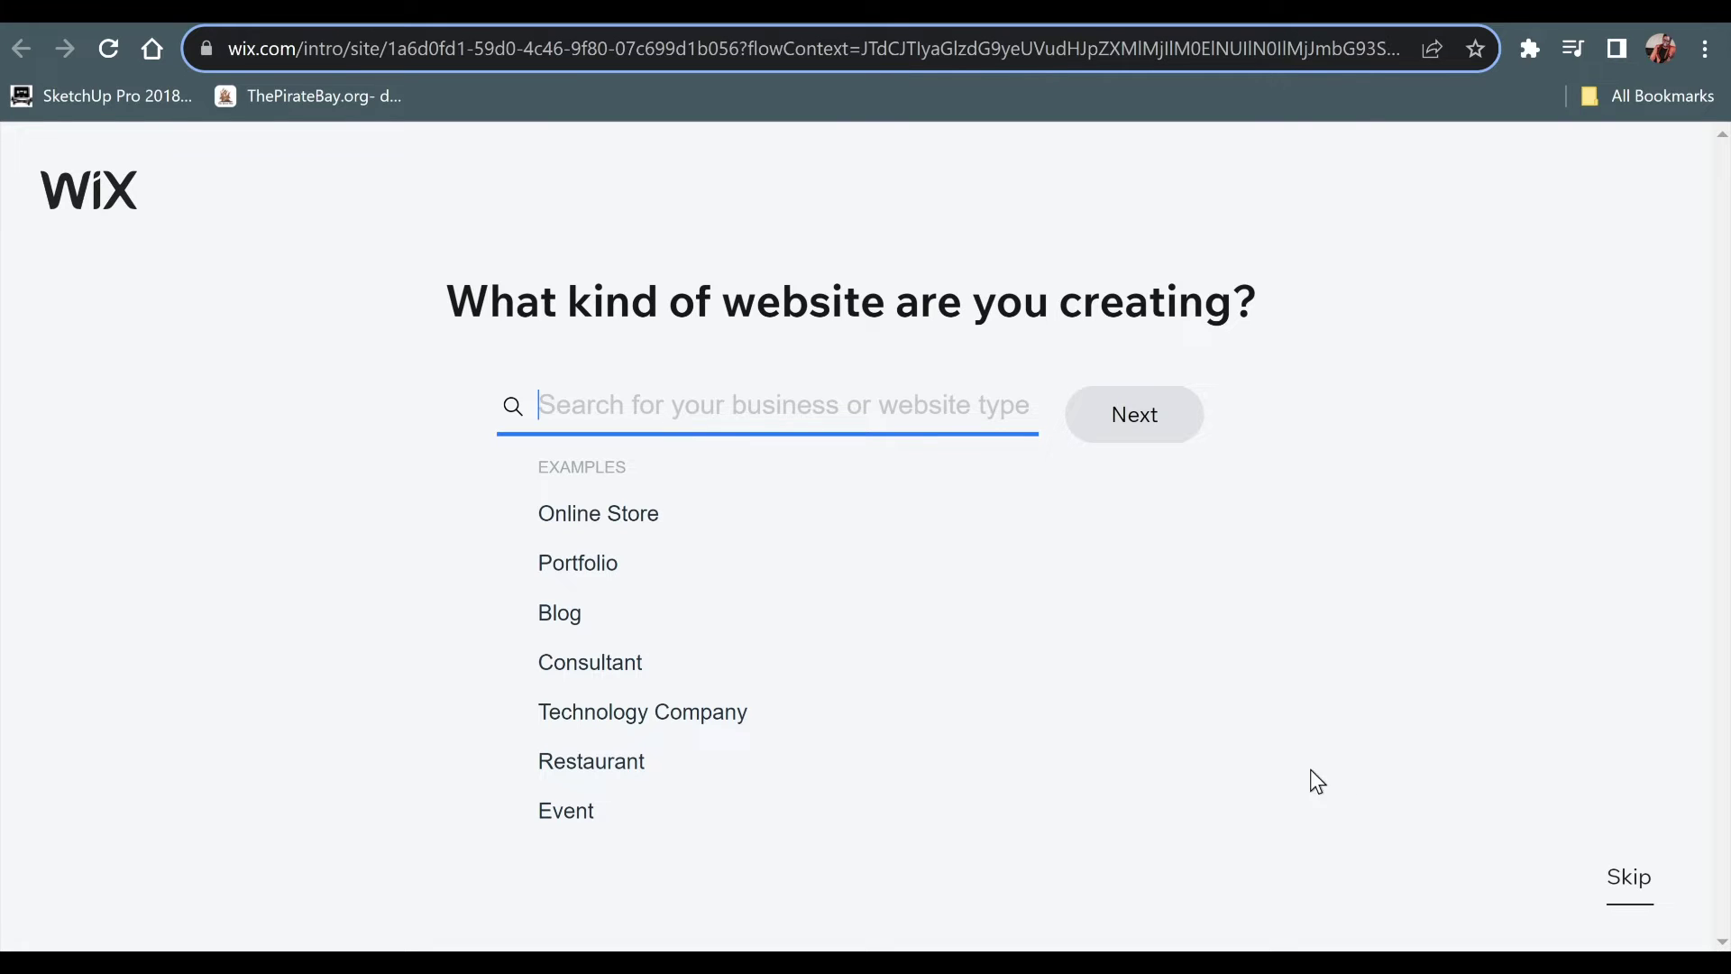
click(1628, 879)
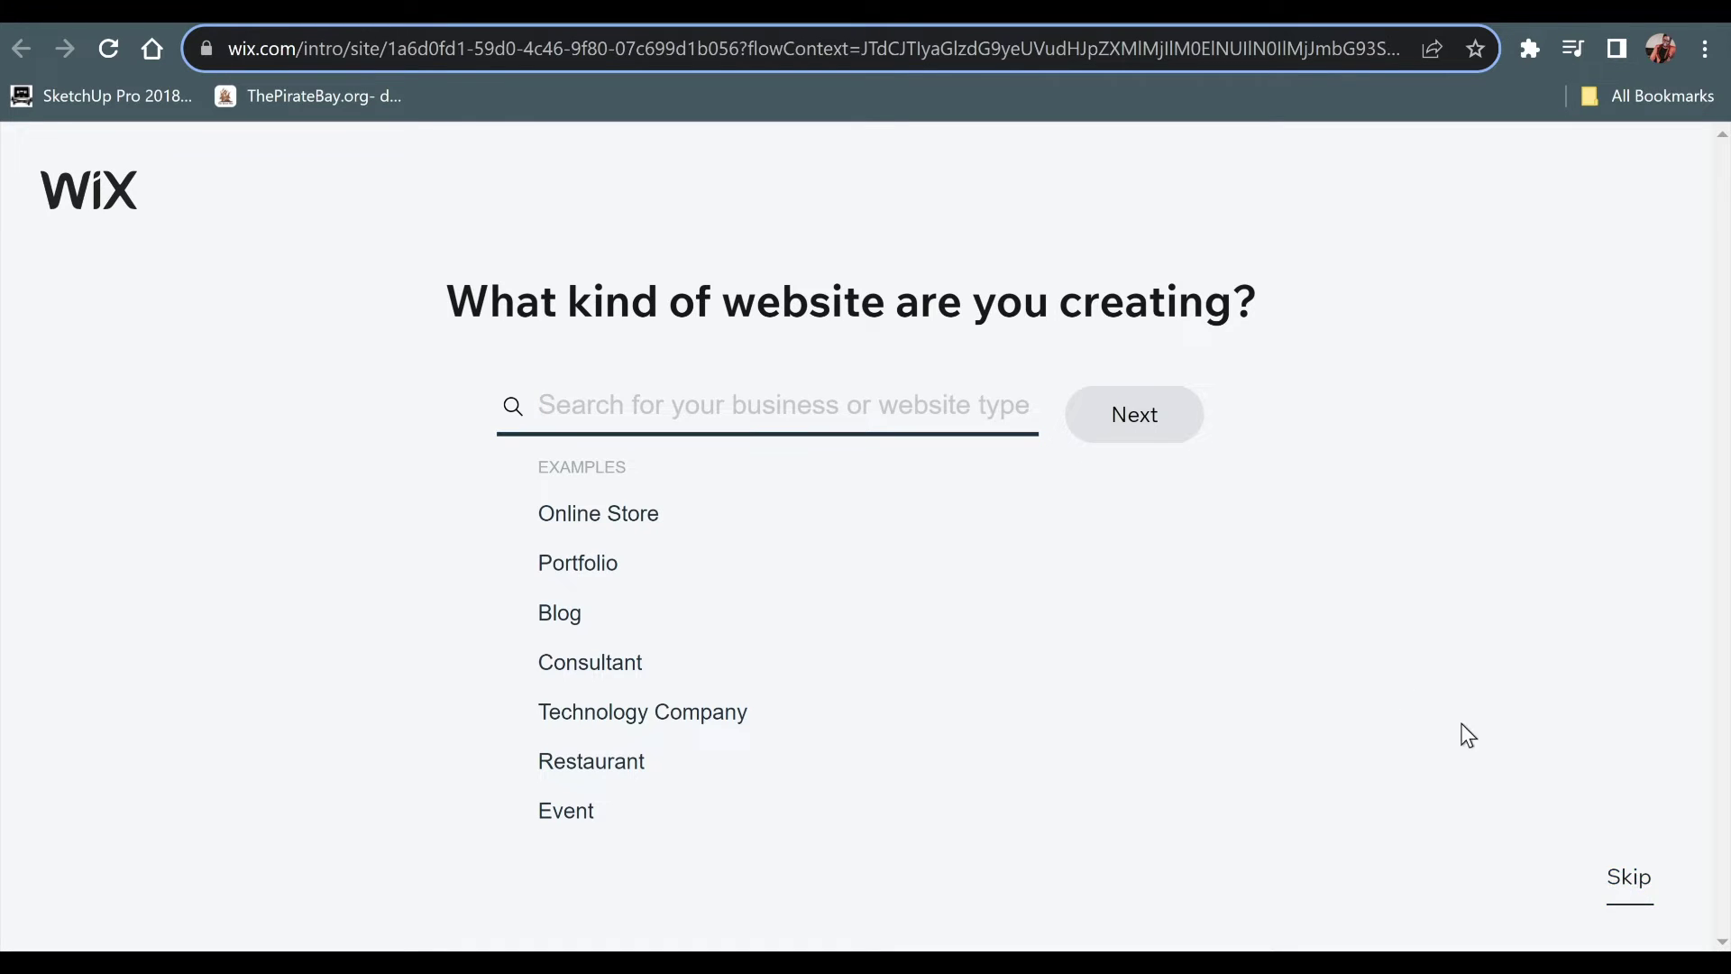
click(1630, 892)
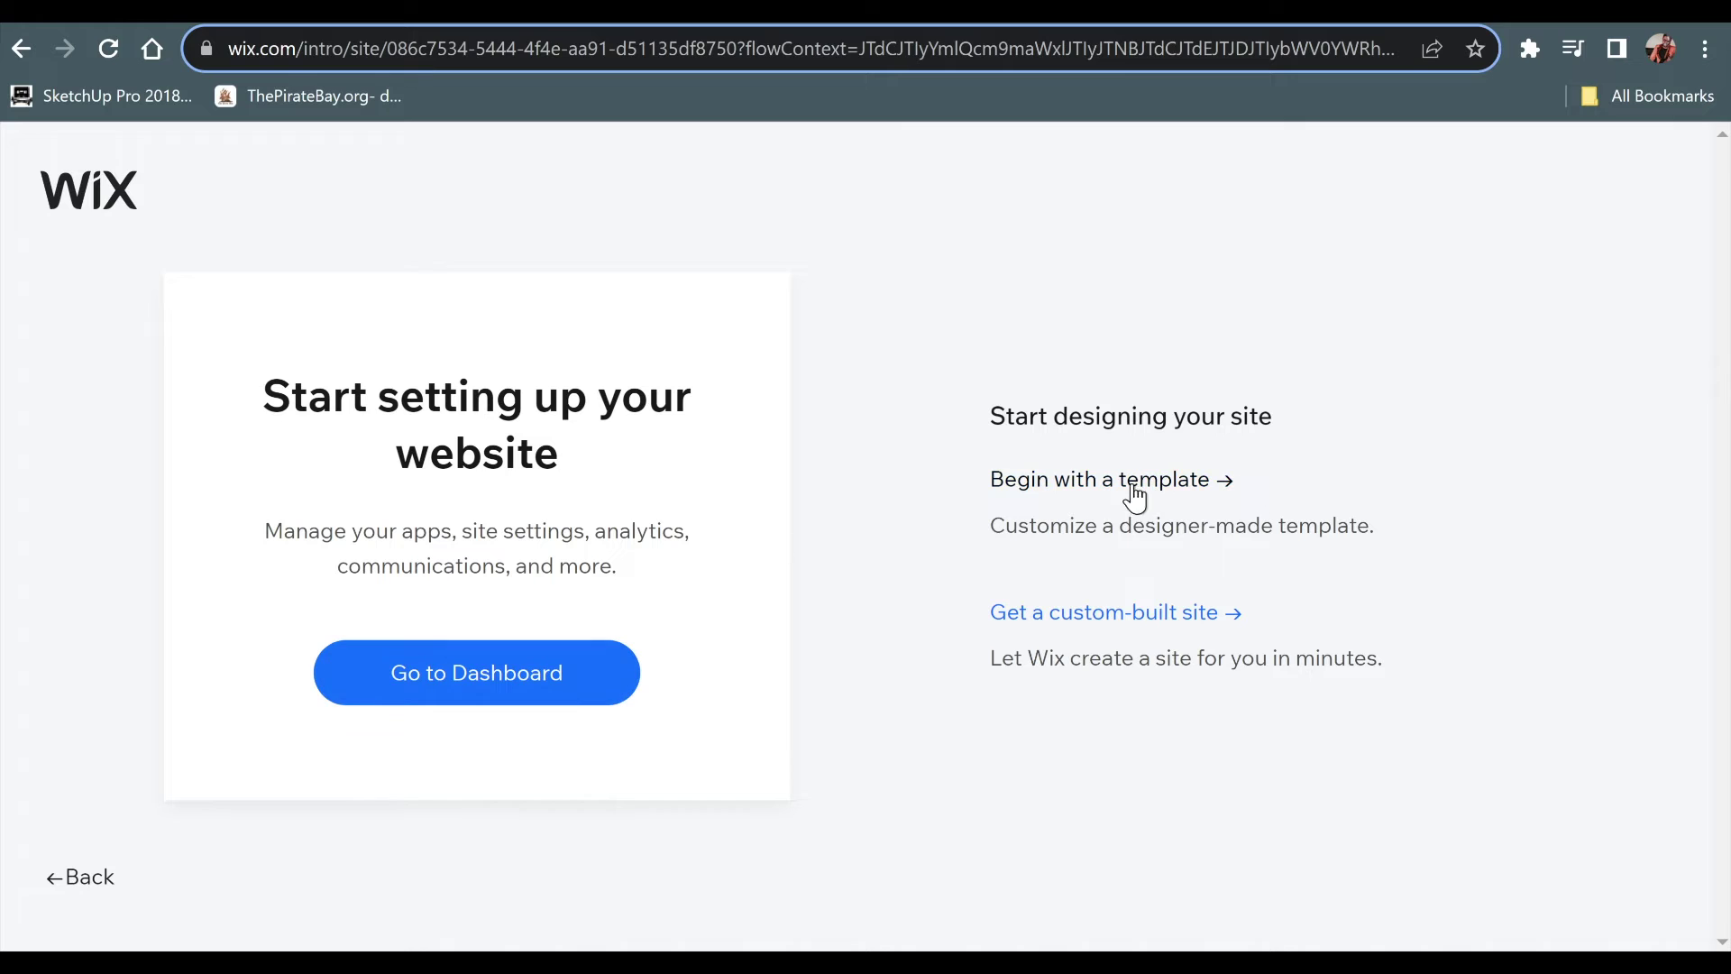
Go to the new site's dashboard and choose to design from a template.
click(430, 687)
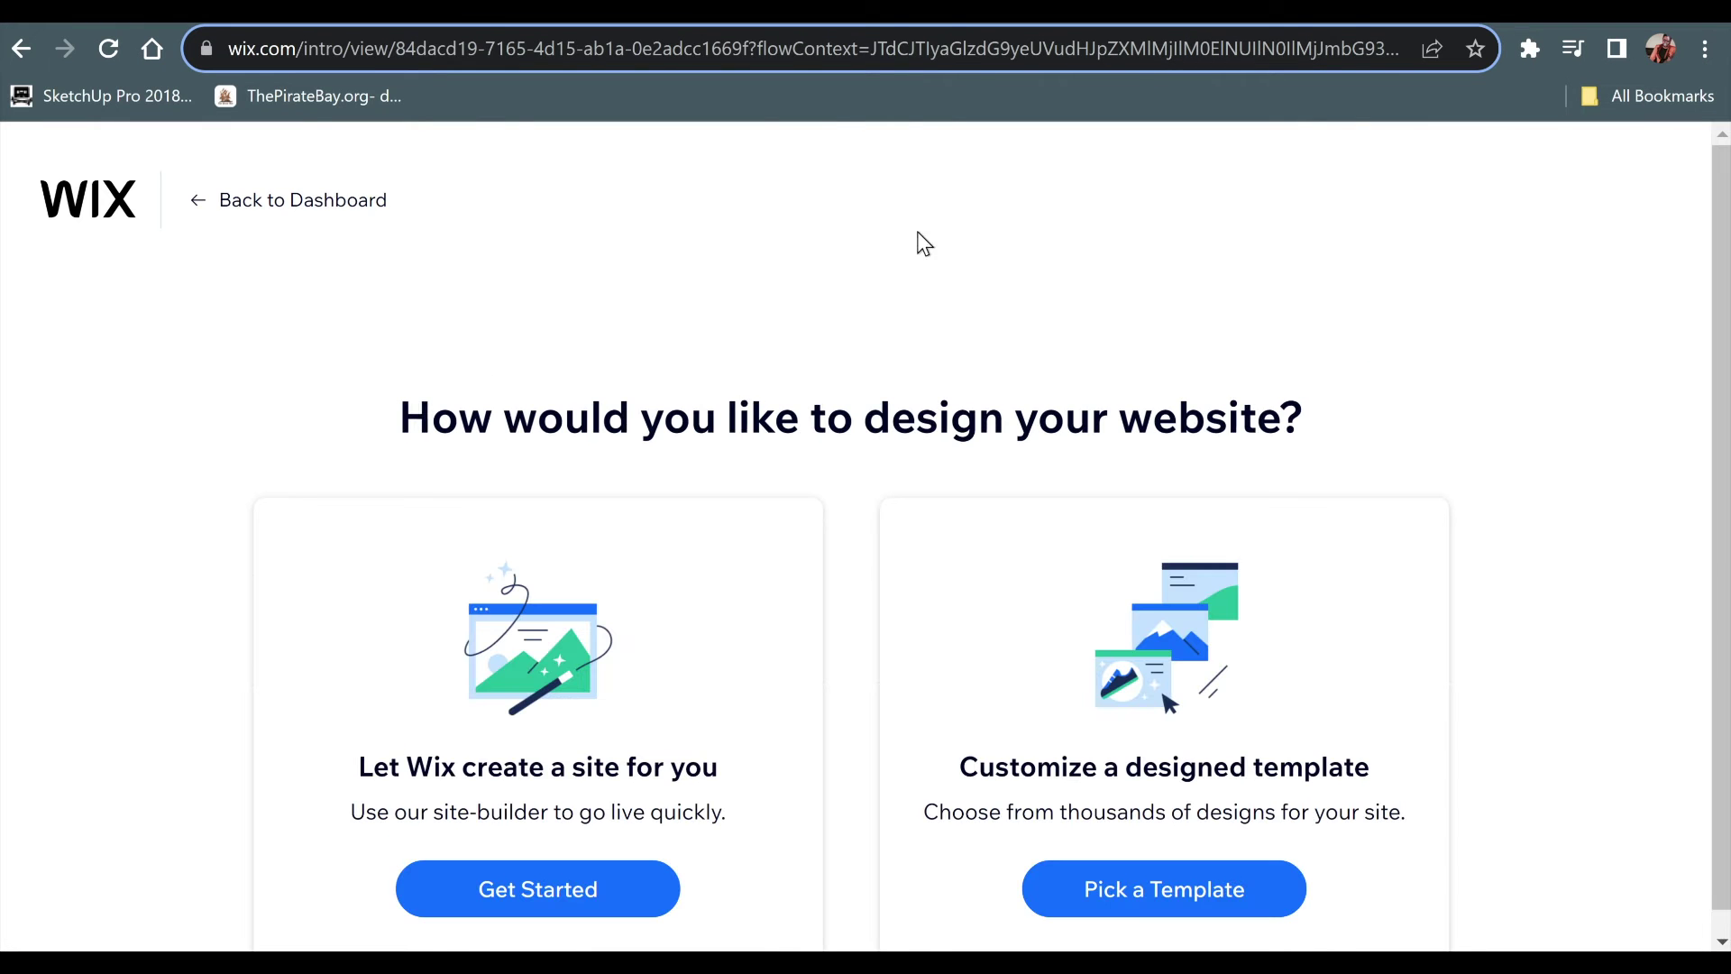
scroll(739, 542, down, 1)
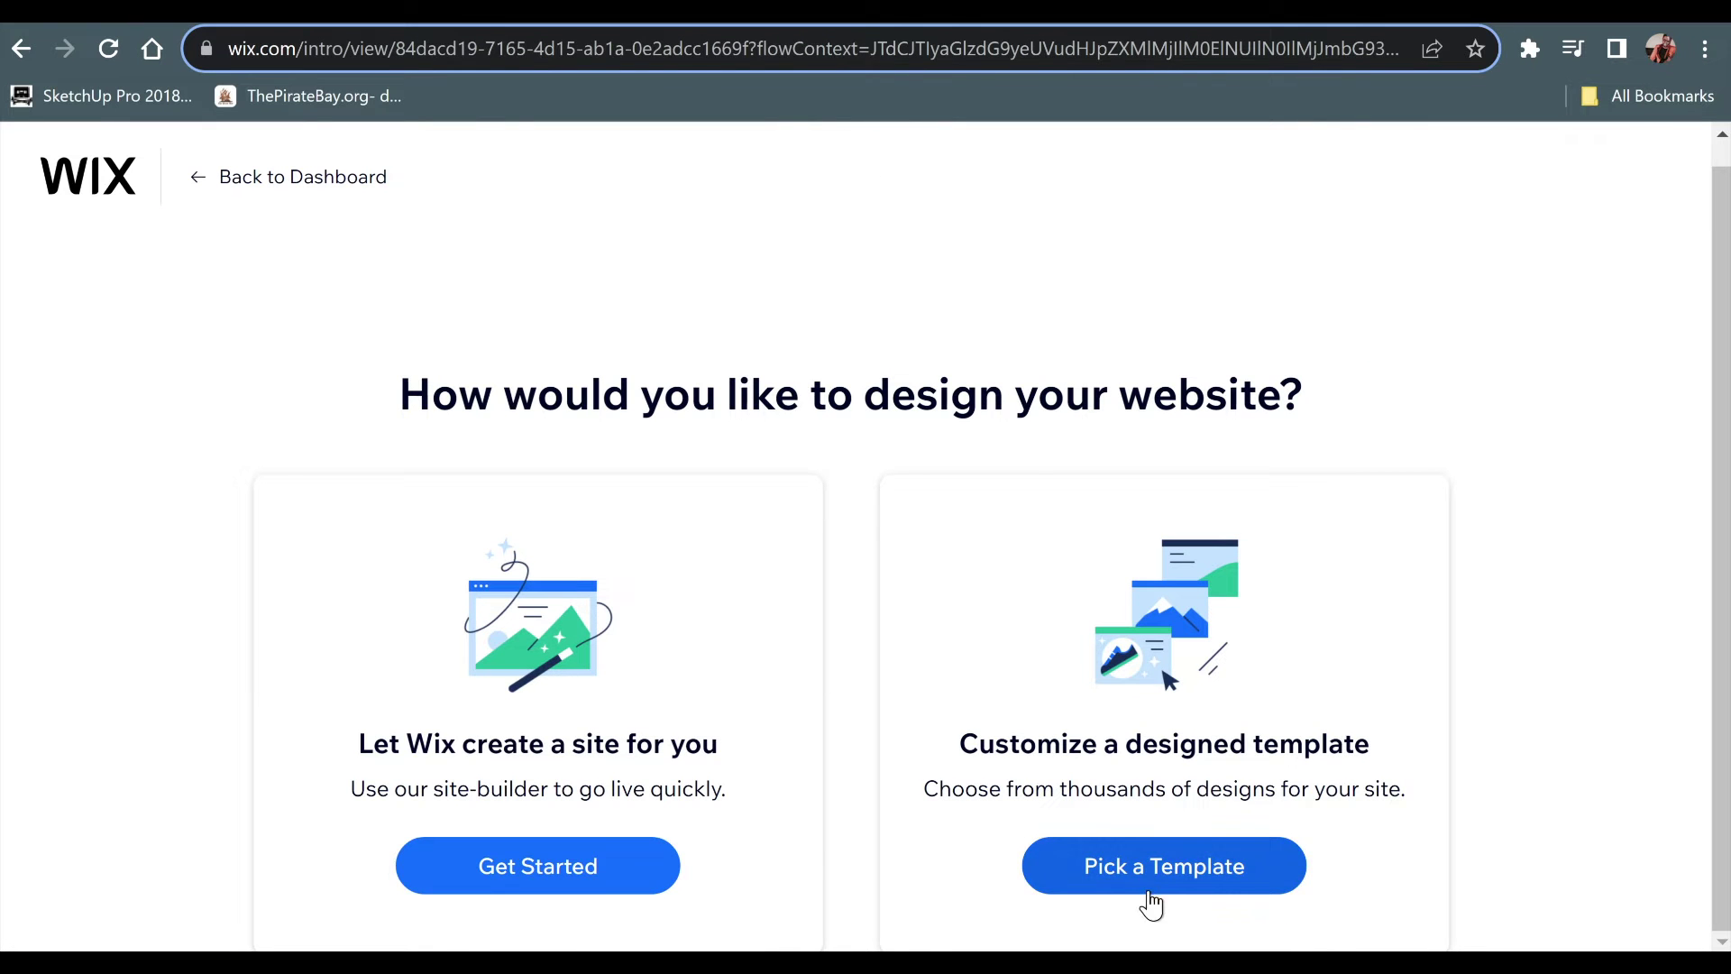
click(1192, 879)
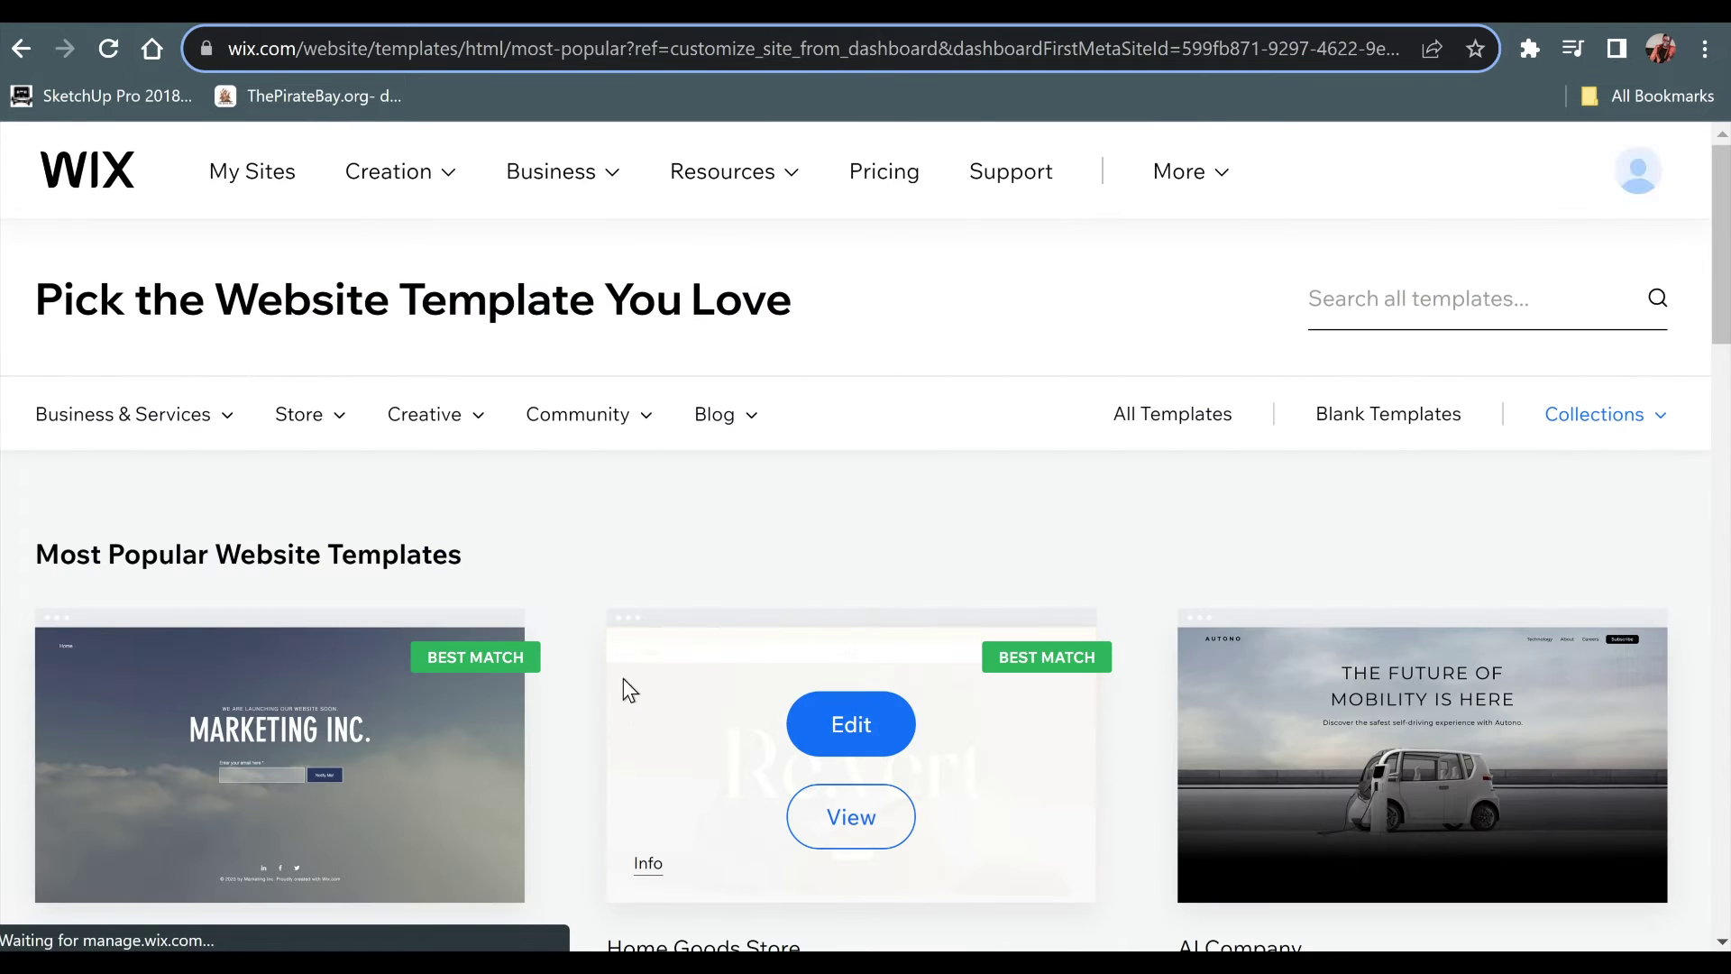
Filter the gallery to Blank Templates and open Minimal Layout in the editor.
scroll(651, 665, down, 3)
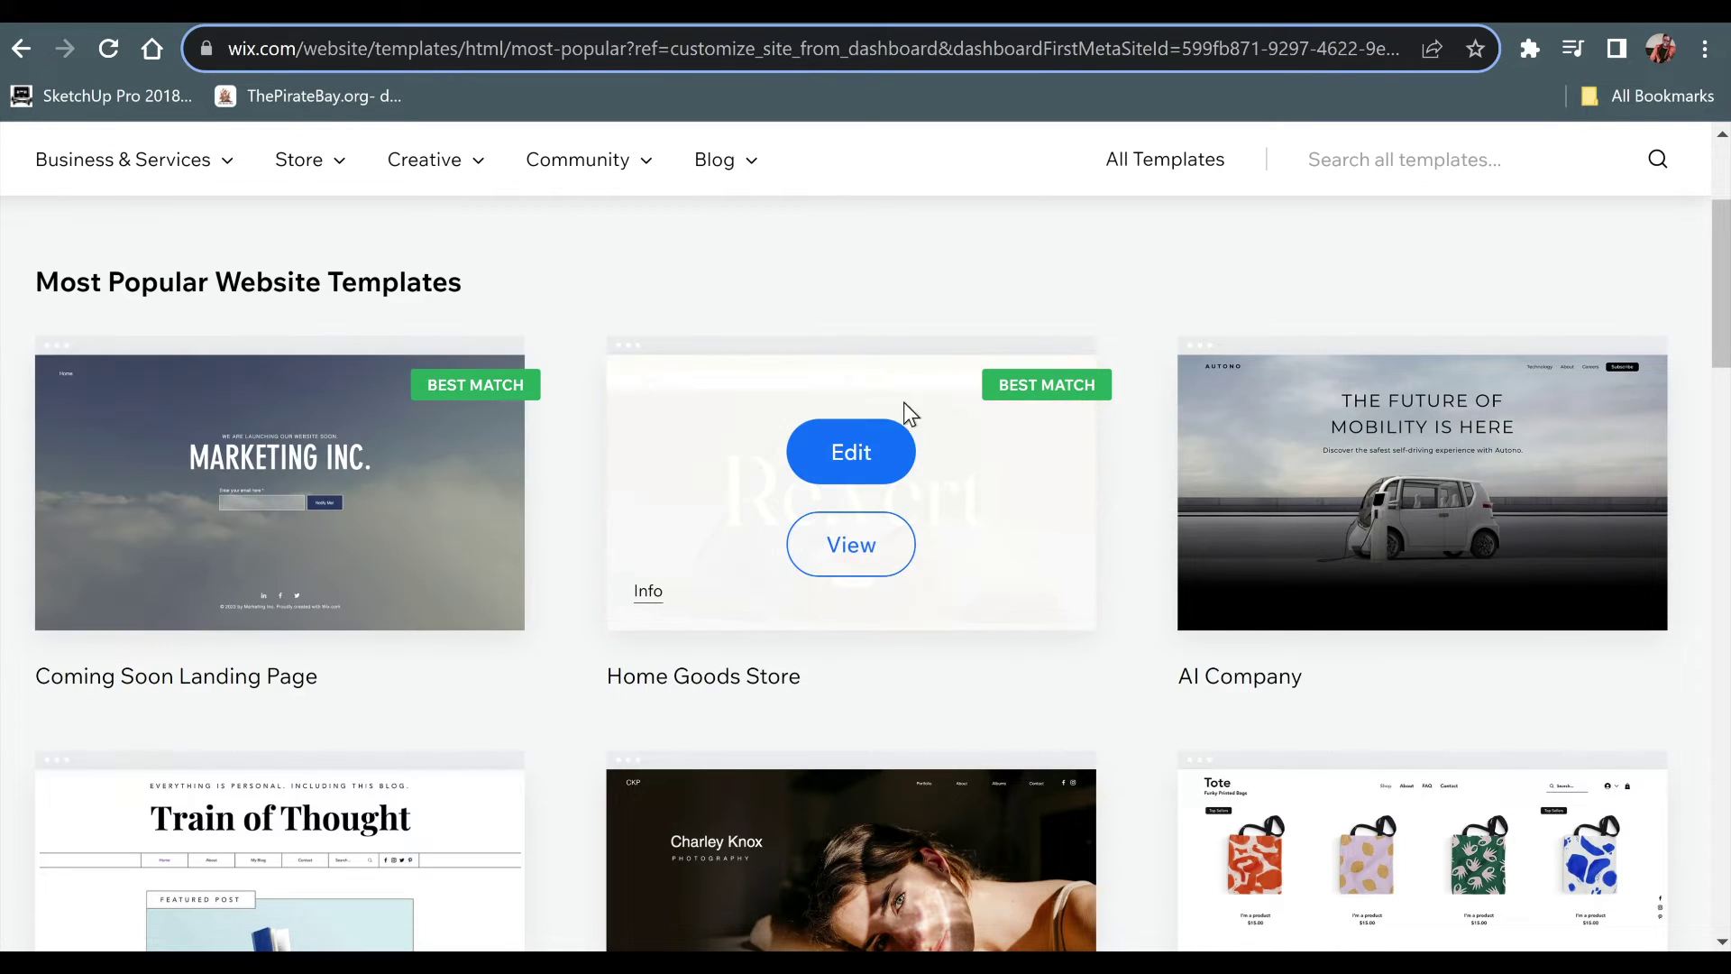
scroll(1177, 353, up, 3)
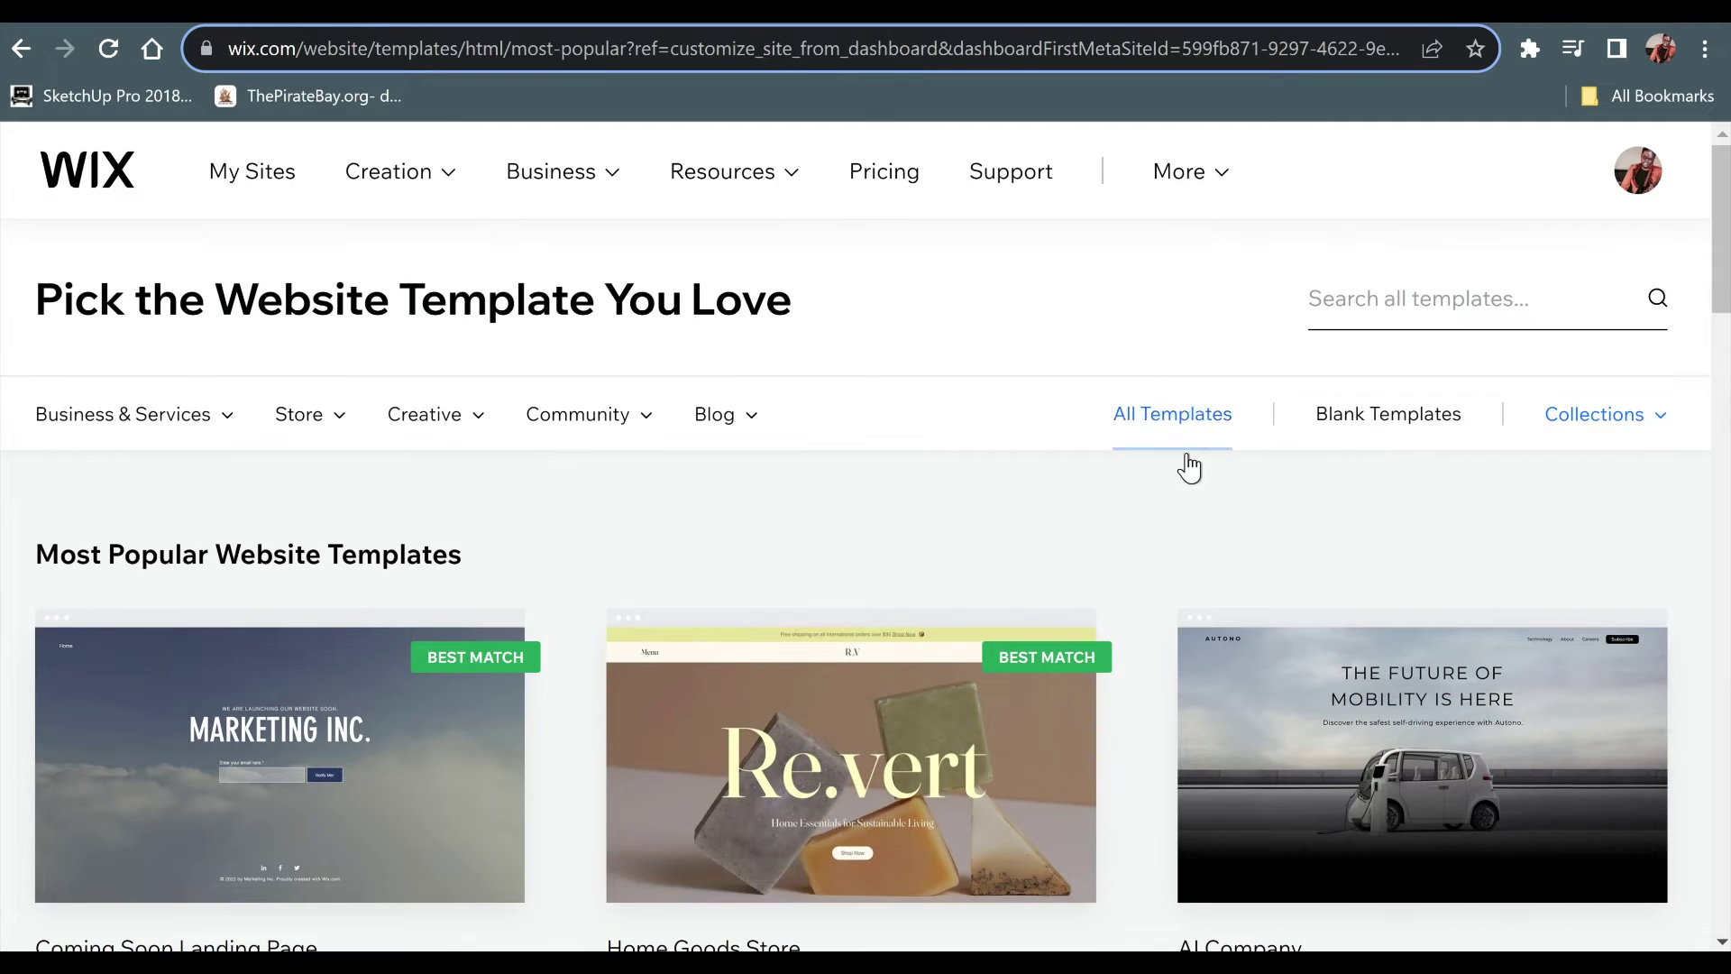
click(1368, 418)
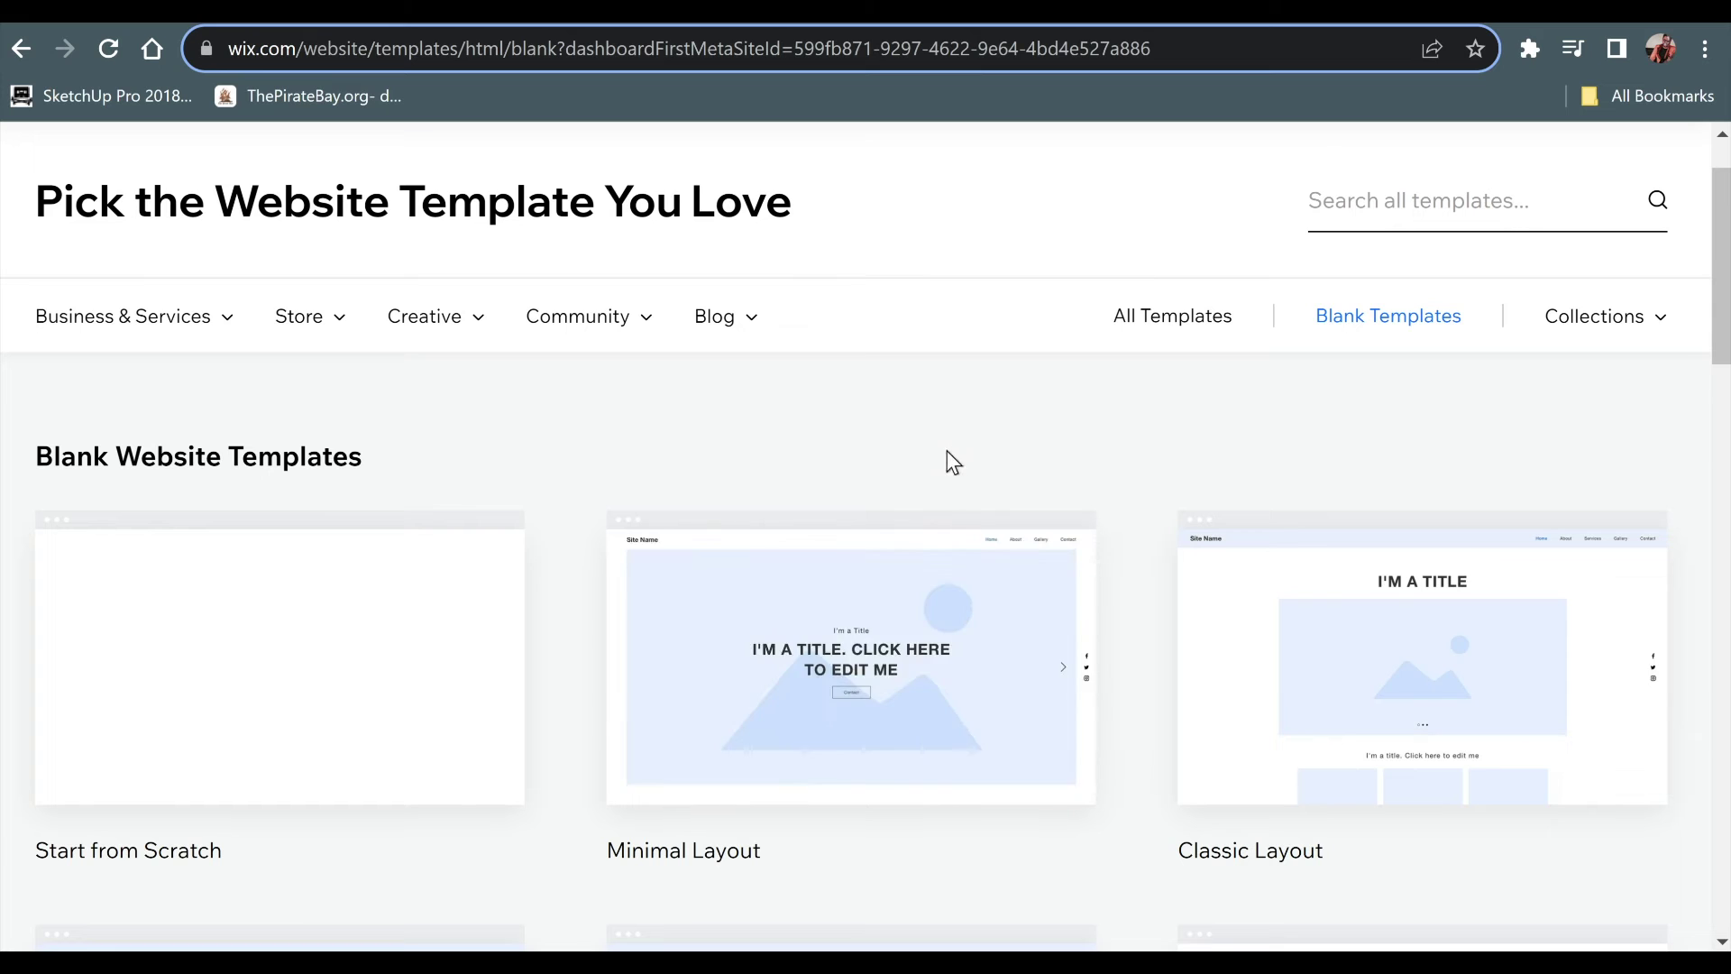
mouse_move(937, 599)
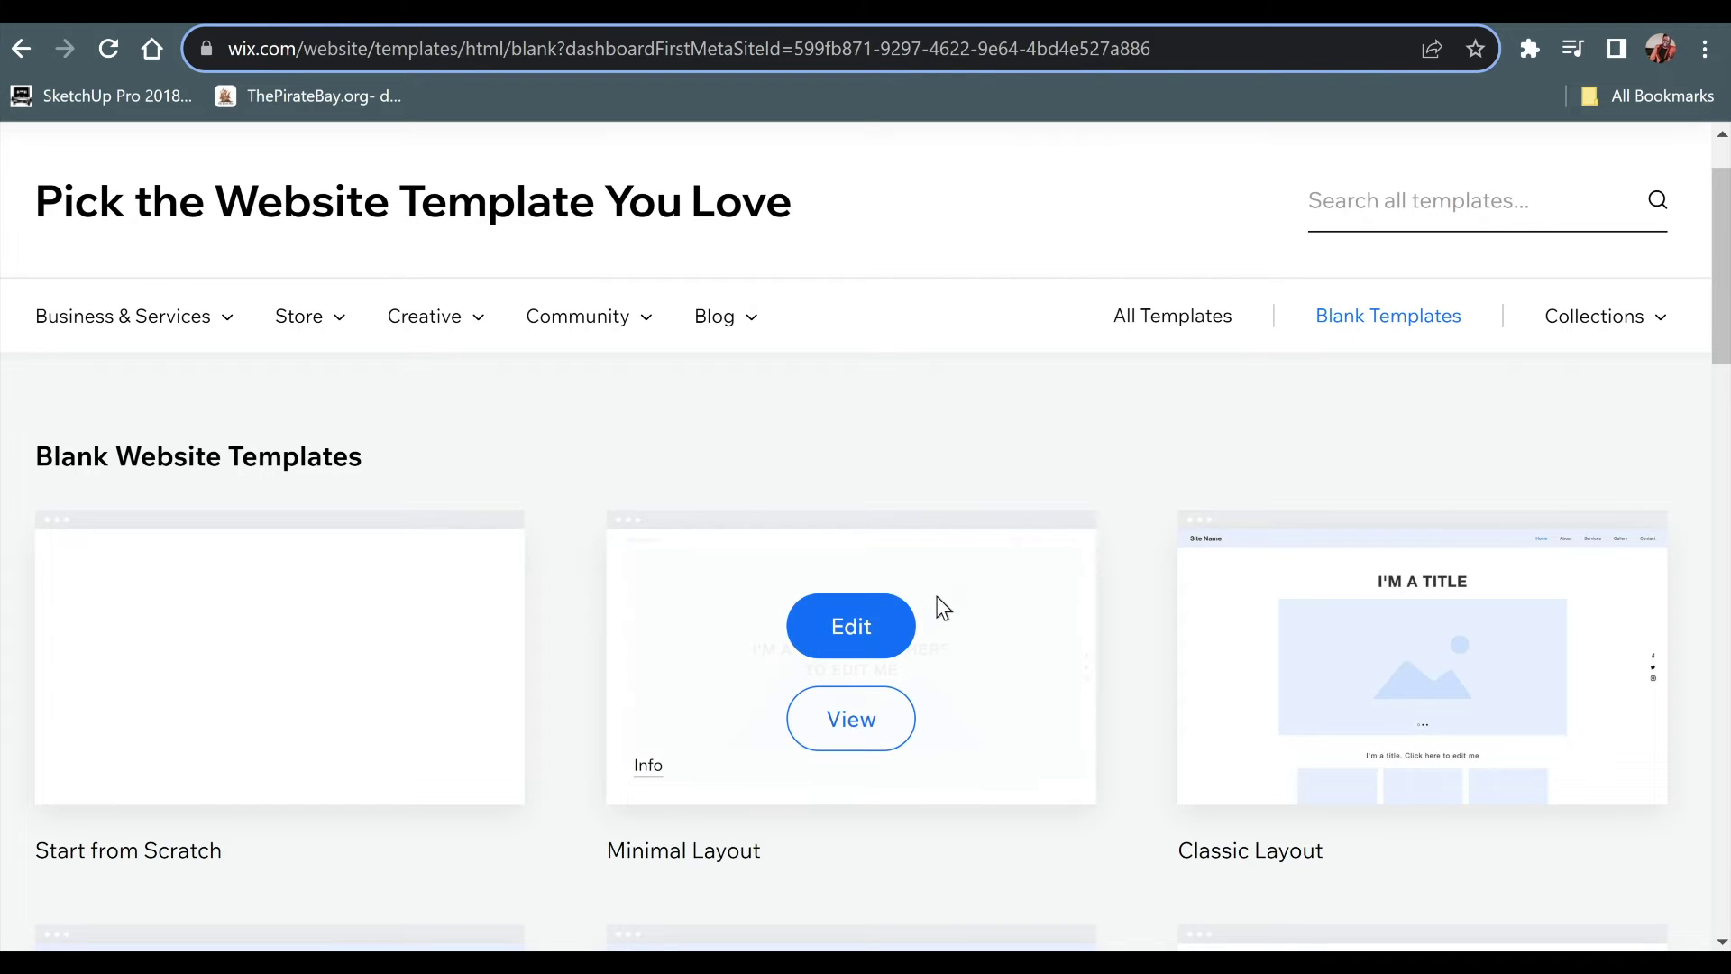
click(862, 636)
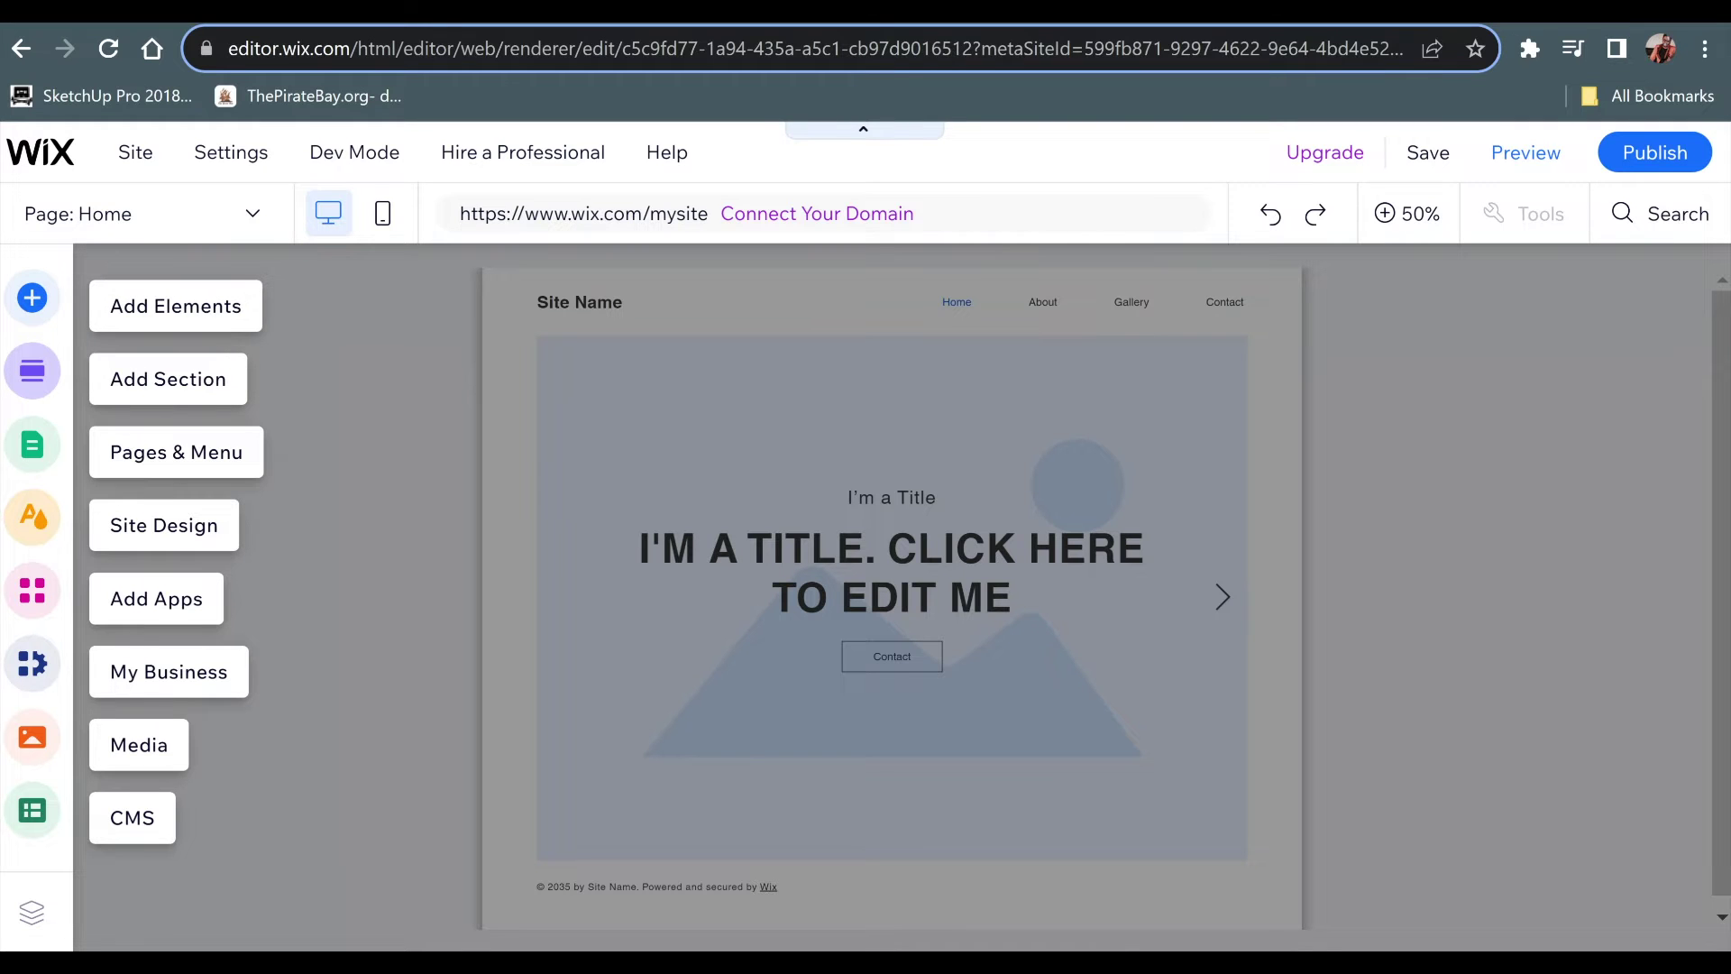
Show Embed Code's Popular Embeds in the Add Elements panel.
click(31, 298)
click(177, 766)
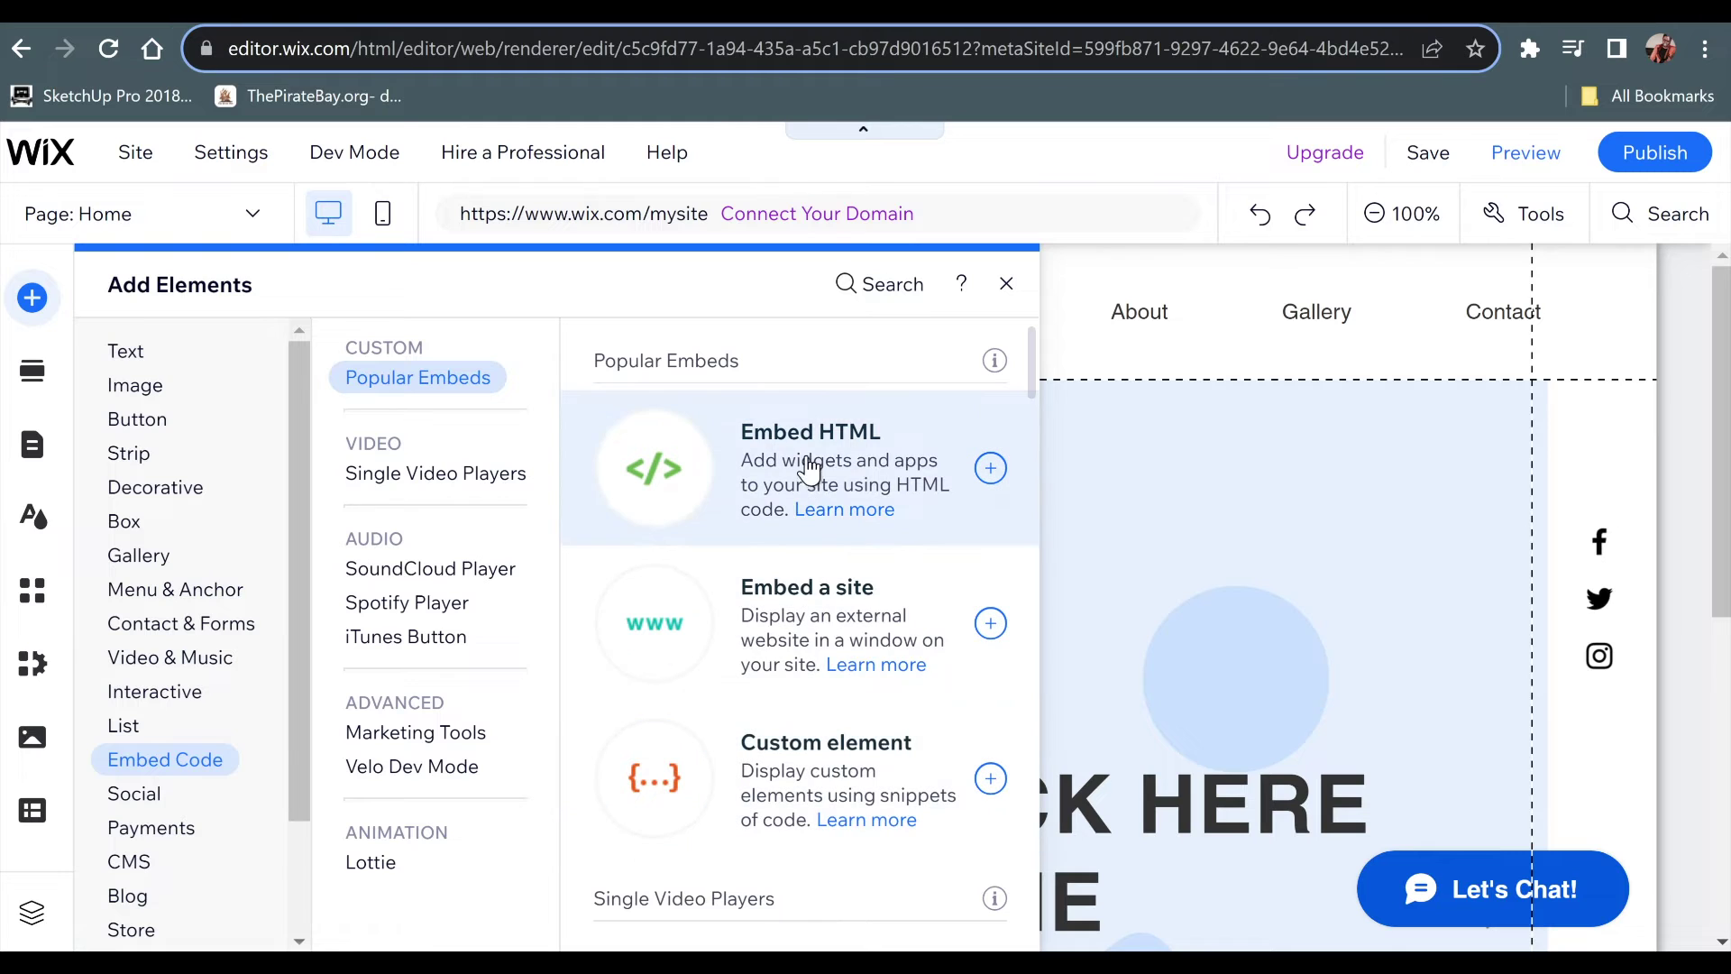
Add a Custom element to the Home page and open its Choose Source settings.
click(982, 786)
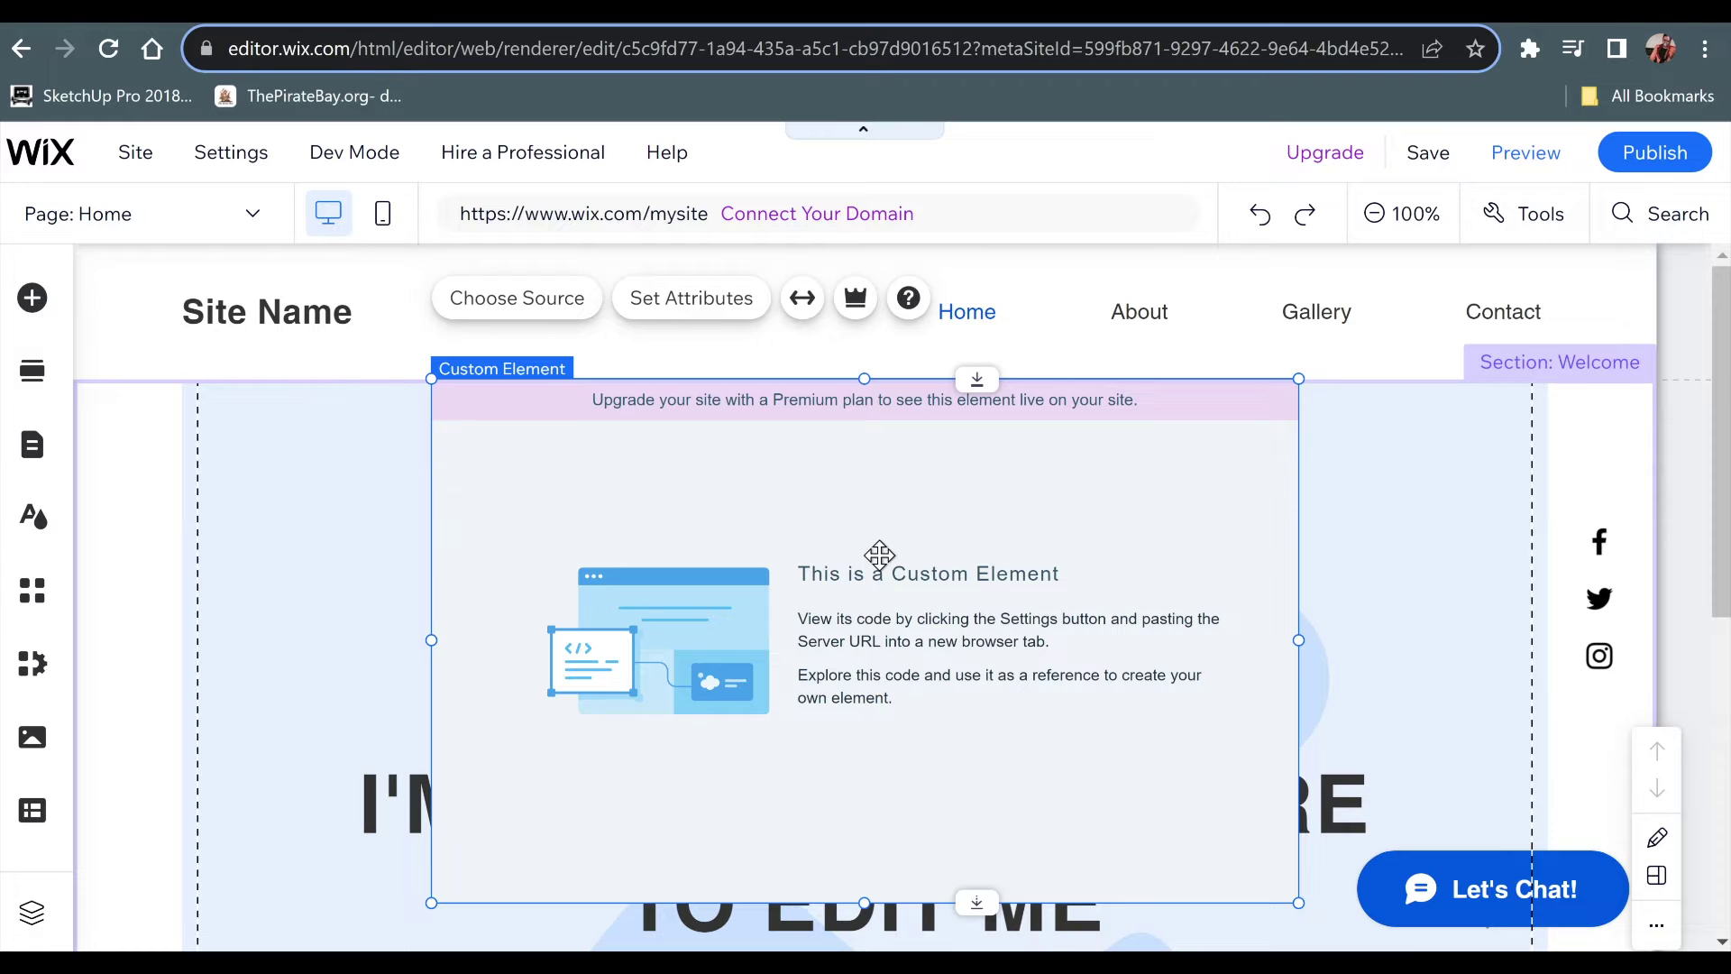
scroll(893, 549, down, 3)
scroll(887, 552, up, 1)
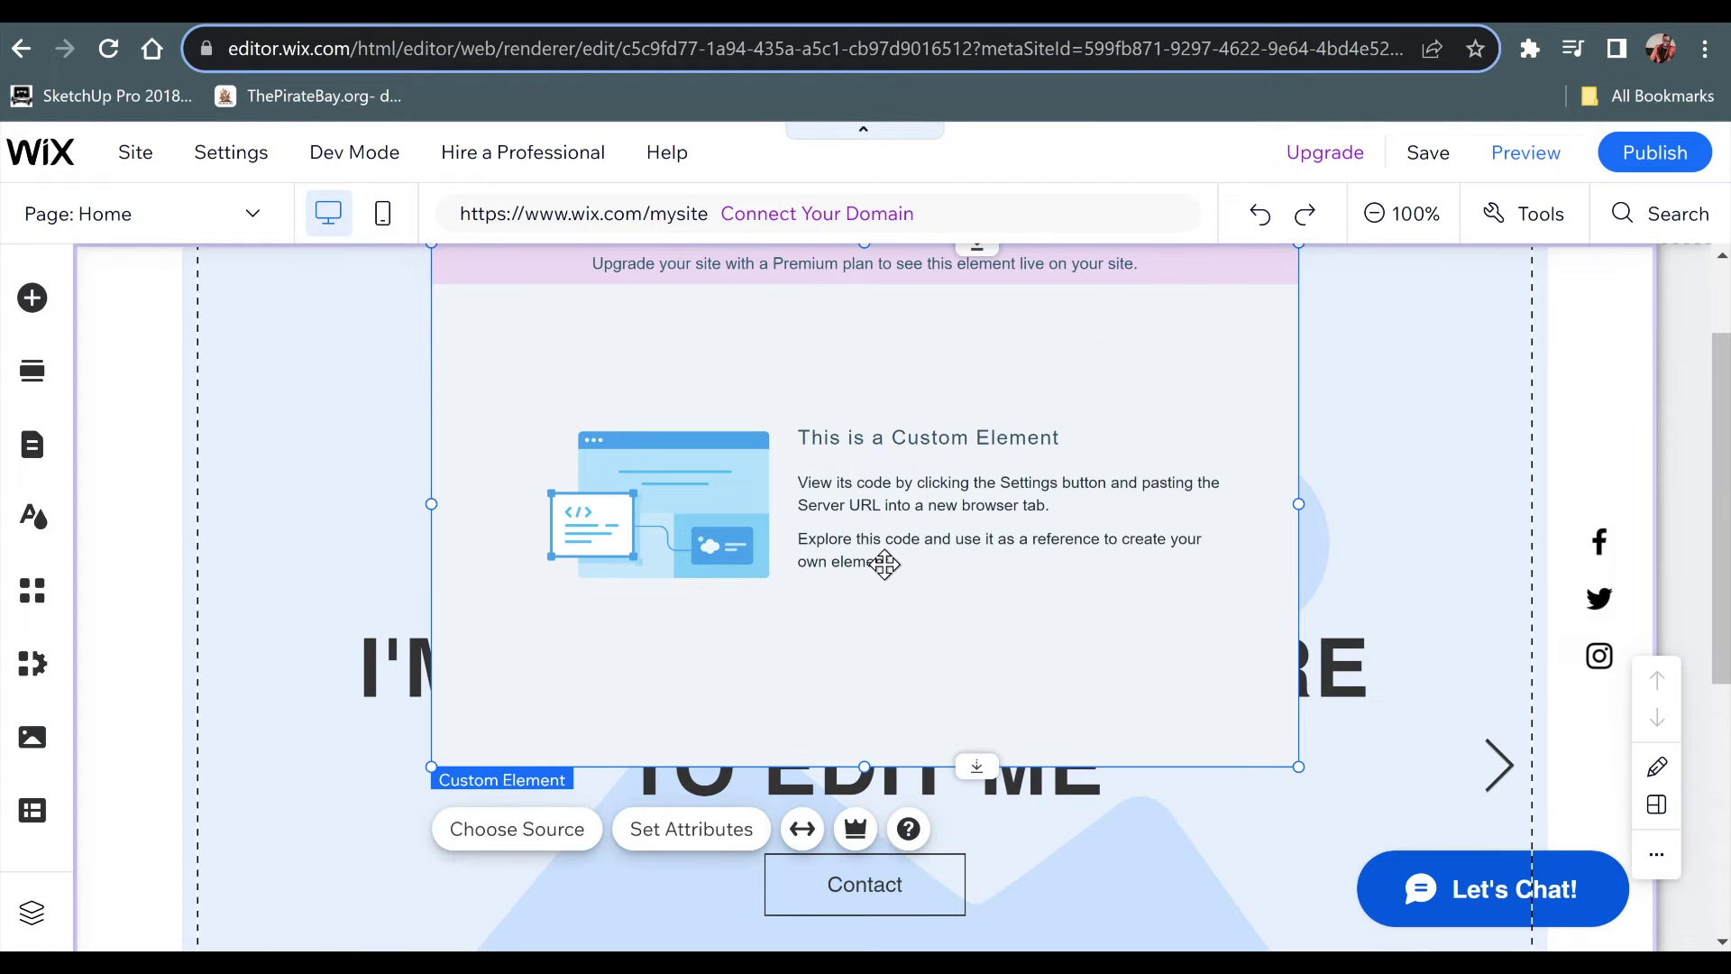
scroll(884, 563, up, 1)
scroll(889, 599, down, 1)
scroll(889, 607, up, 1)
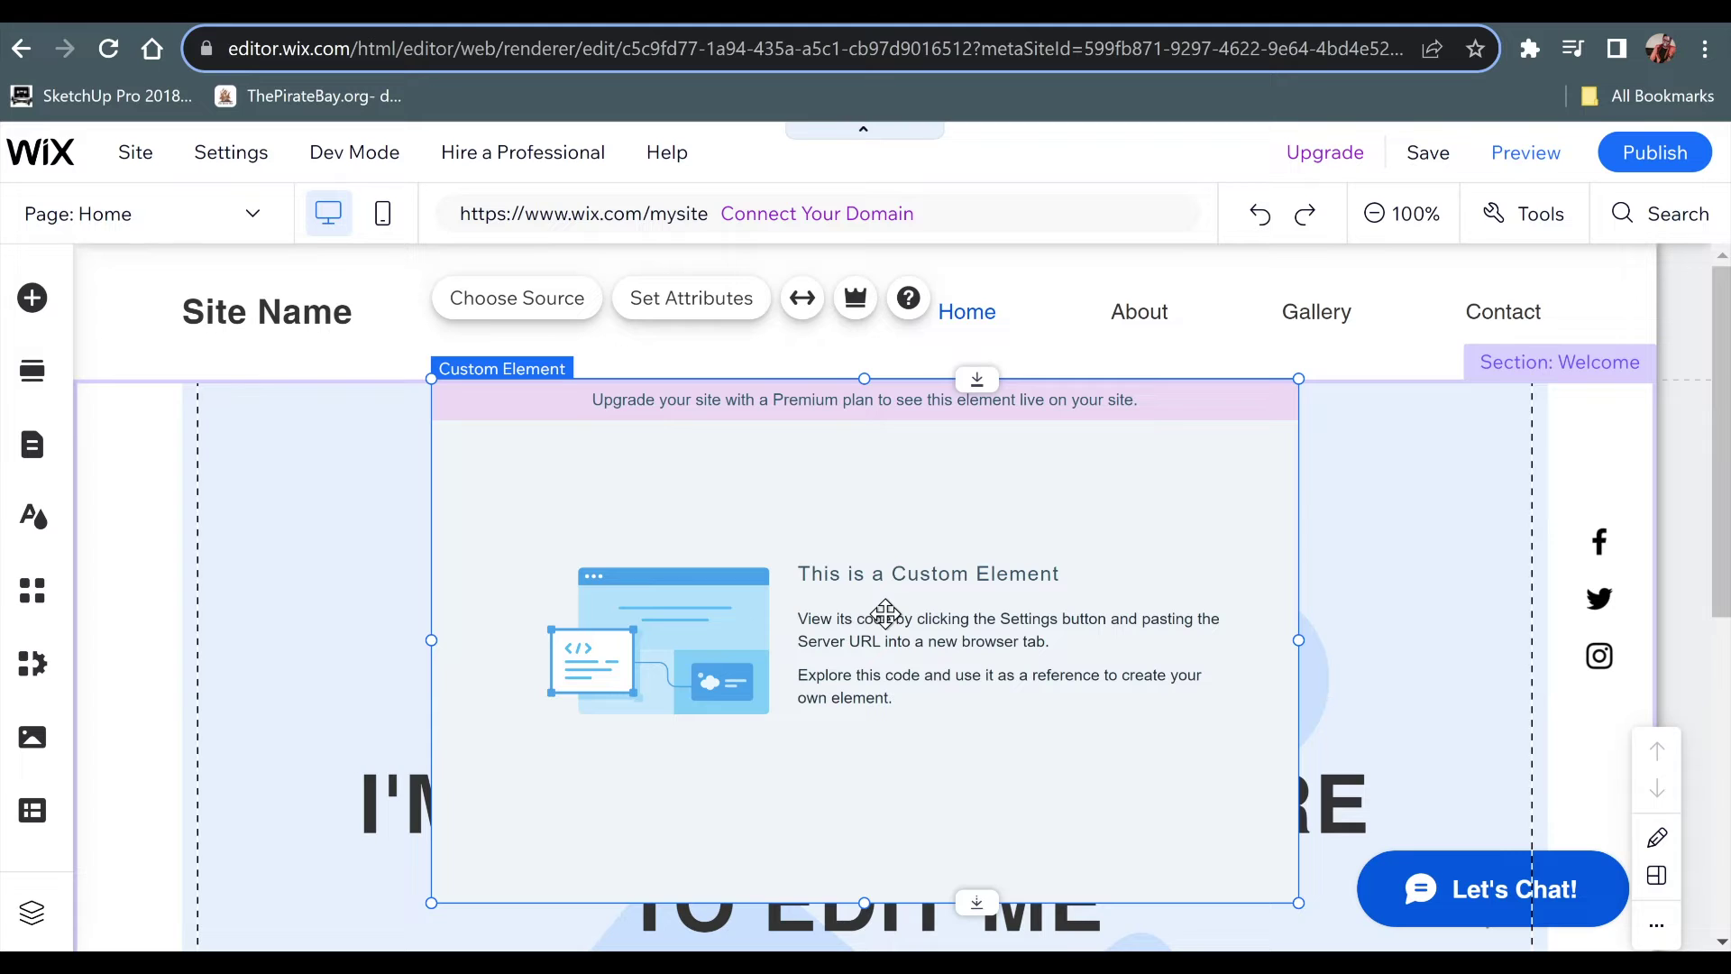
click(534, 307)
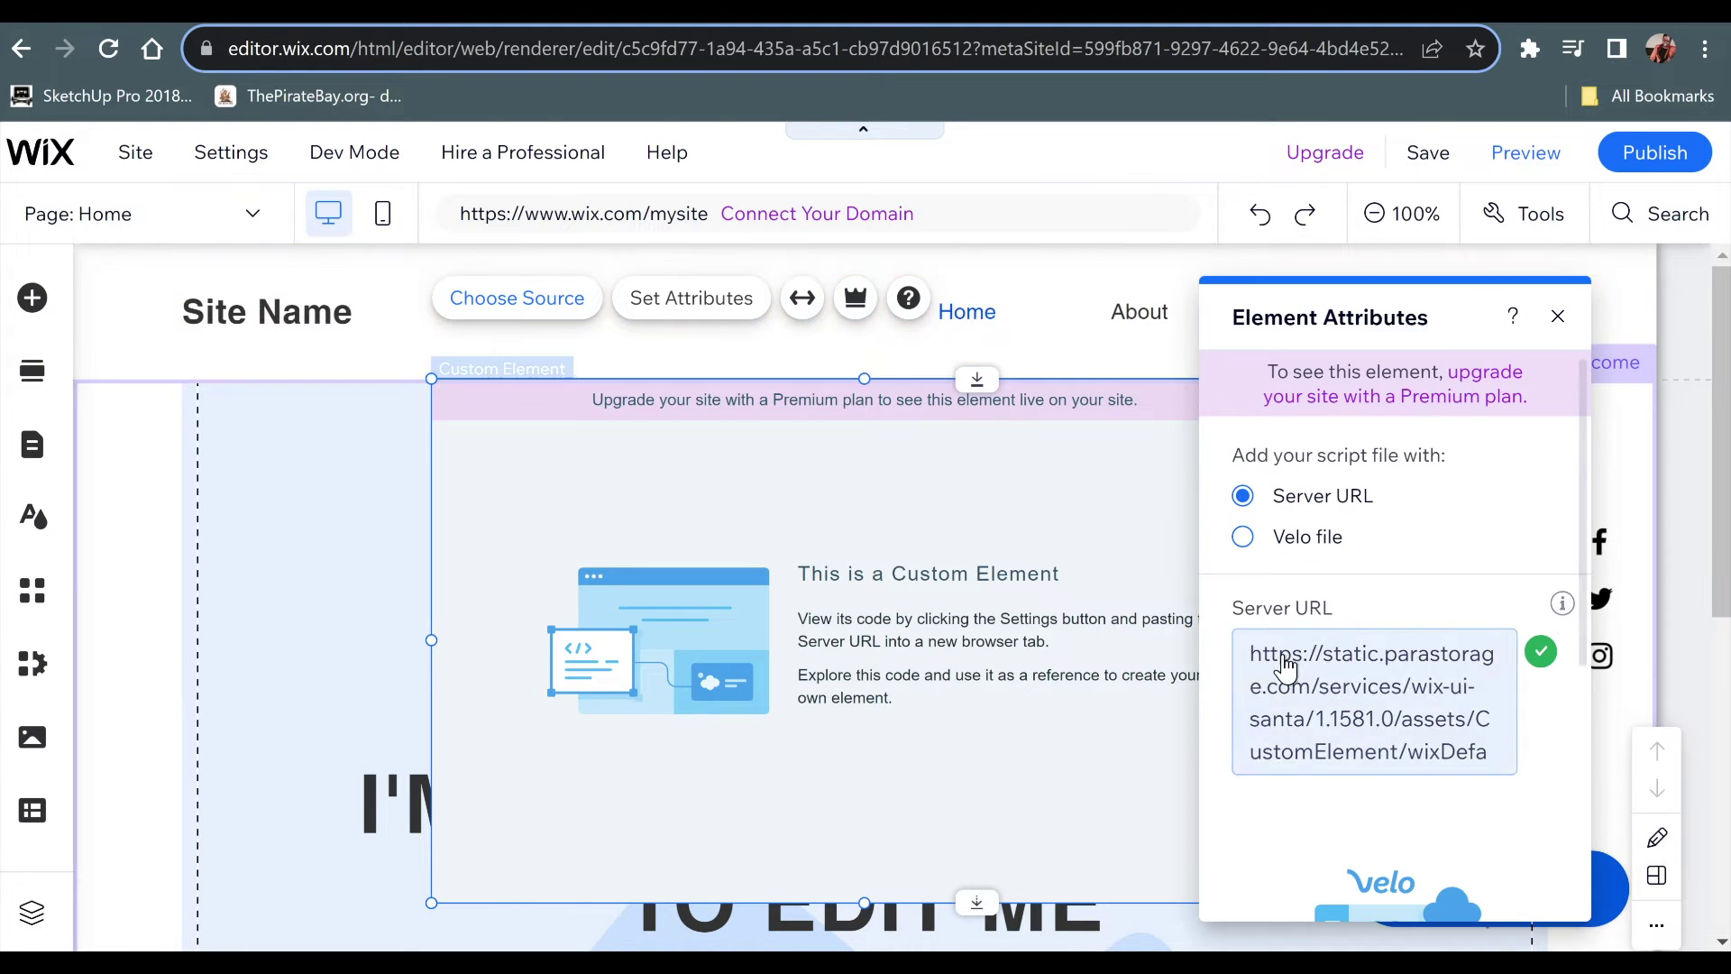
scroll(1384, 793, down, 3)
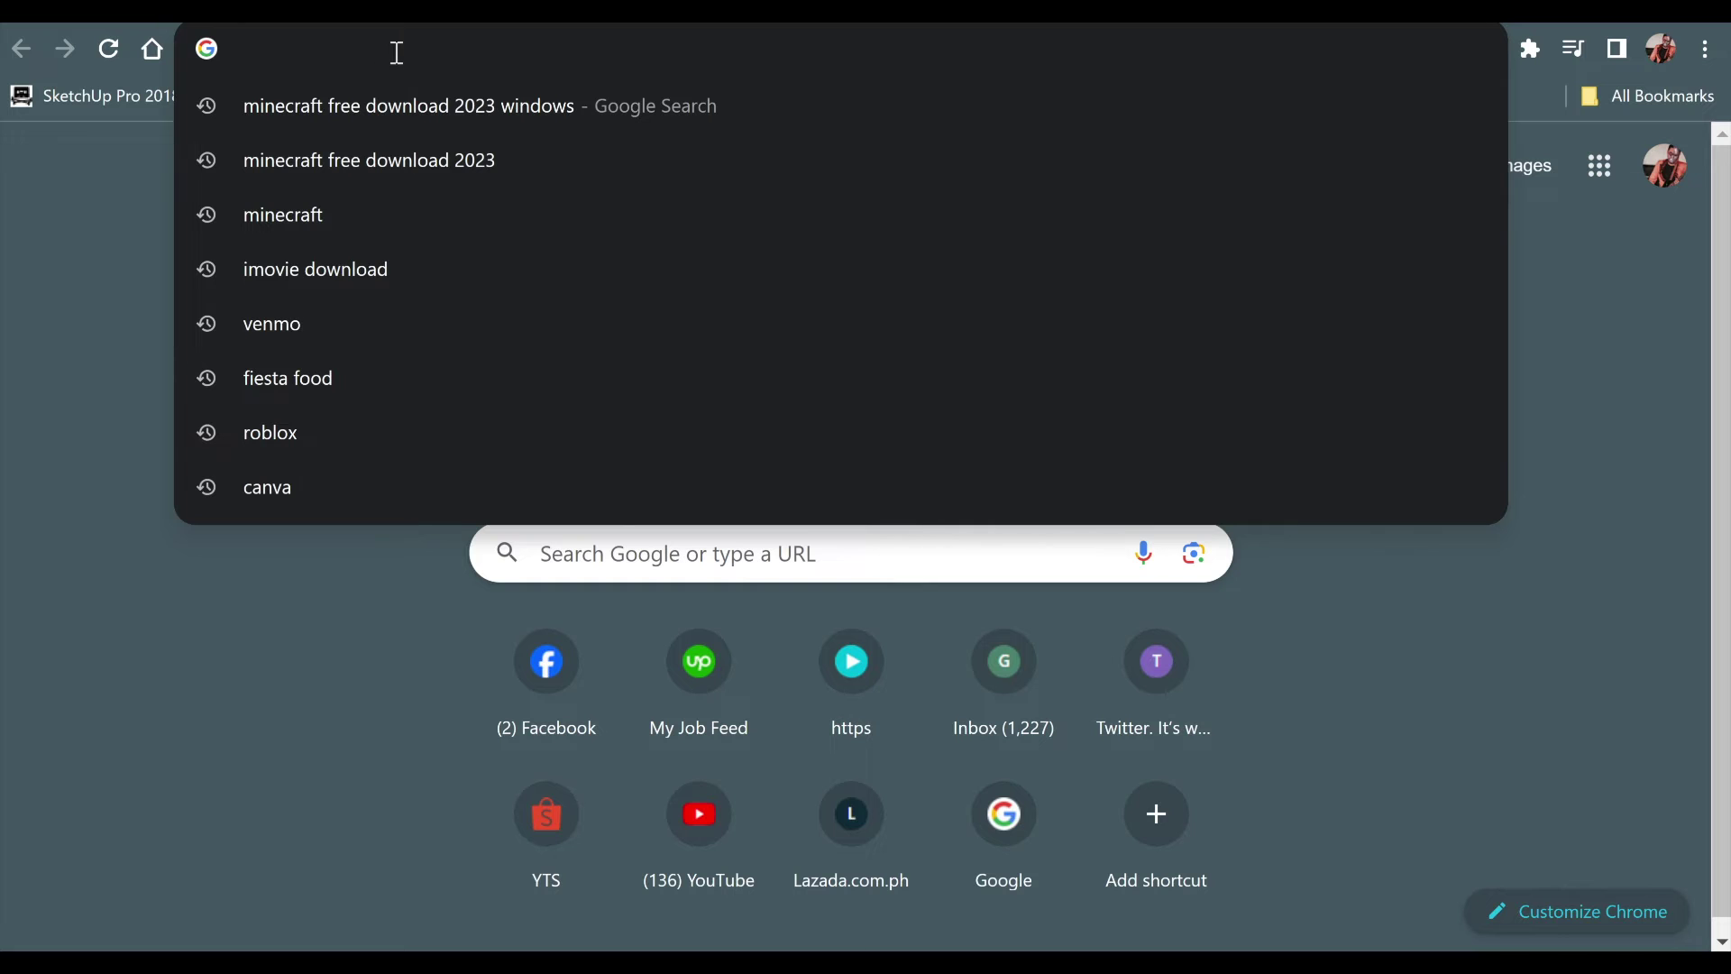
Load the copied wixDefaultCustomElement.js Server URL in the new tab and read through it.
text(https://static.parastorage.com/services/wix-ui-santa/1.1581.0/assets/CustomElement/wixDefaultCustomElement.js)
key(Return)
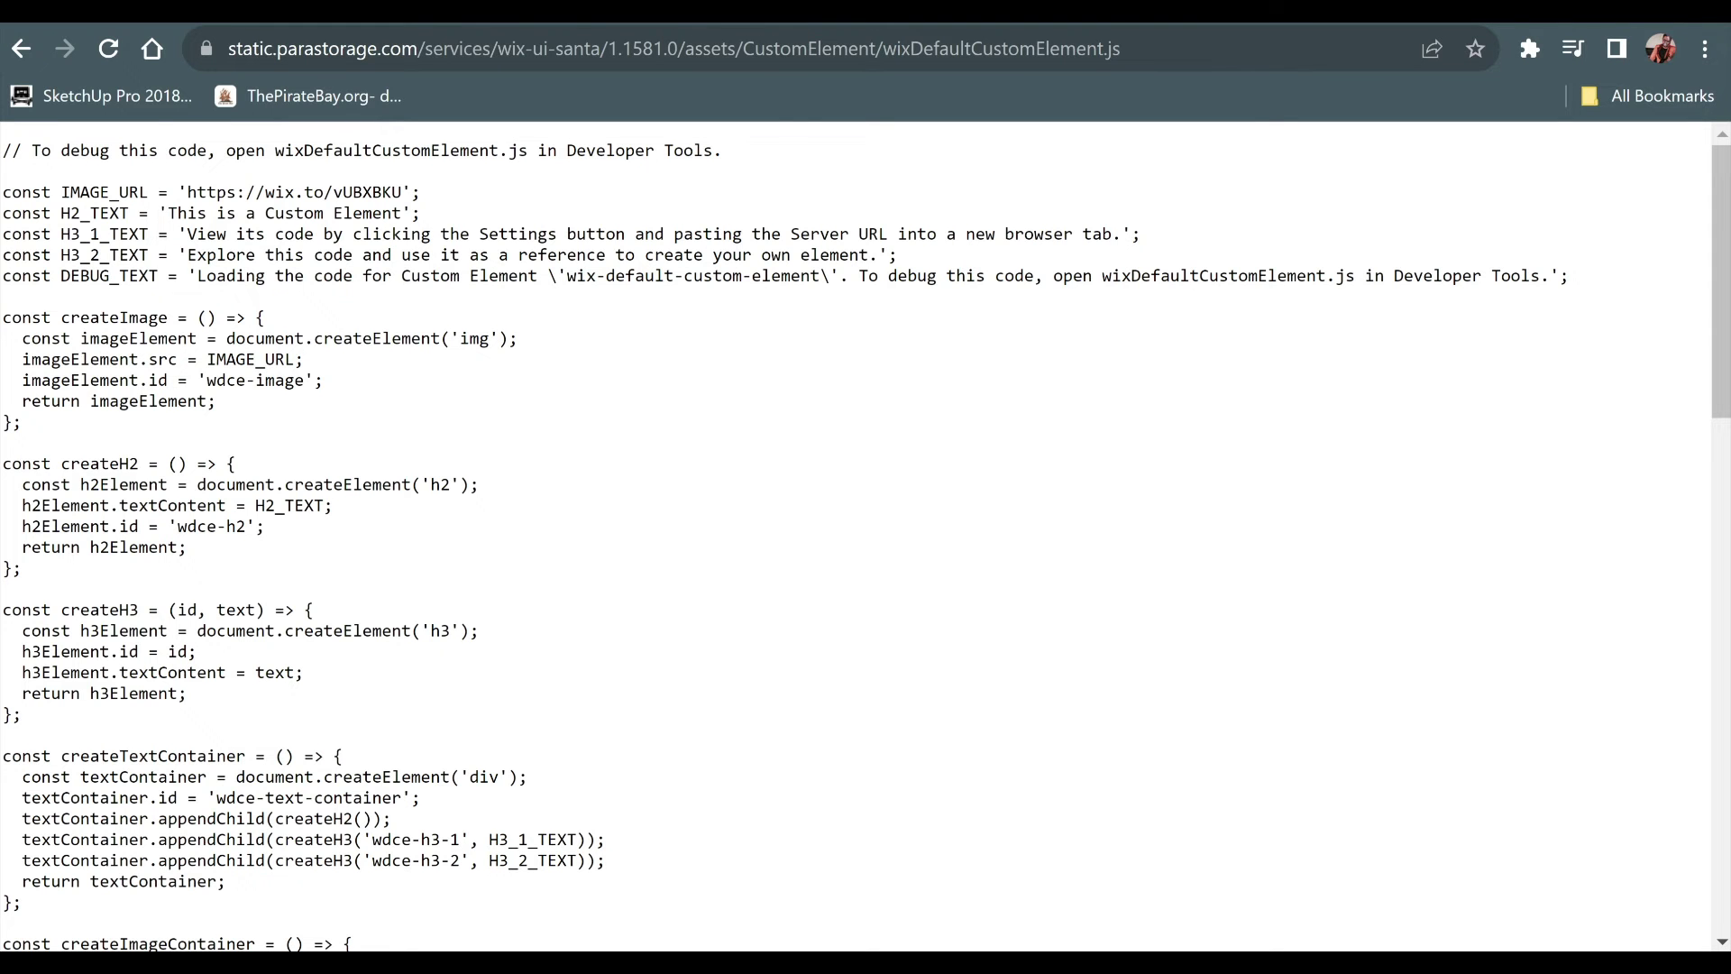
scroll(646, 409, down, 5)
scroll(667, 555, up, 2)
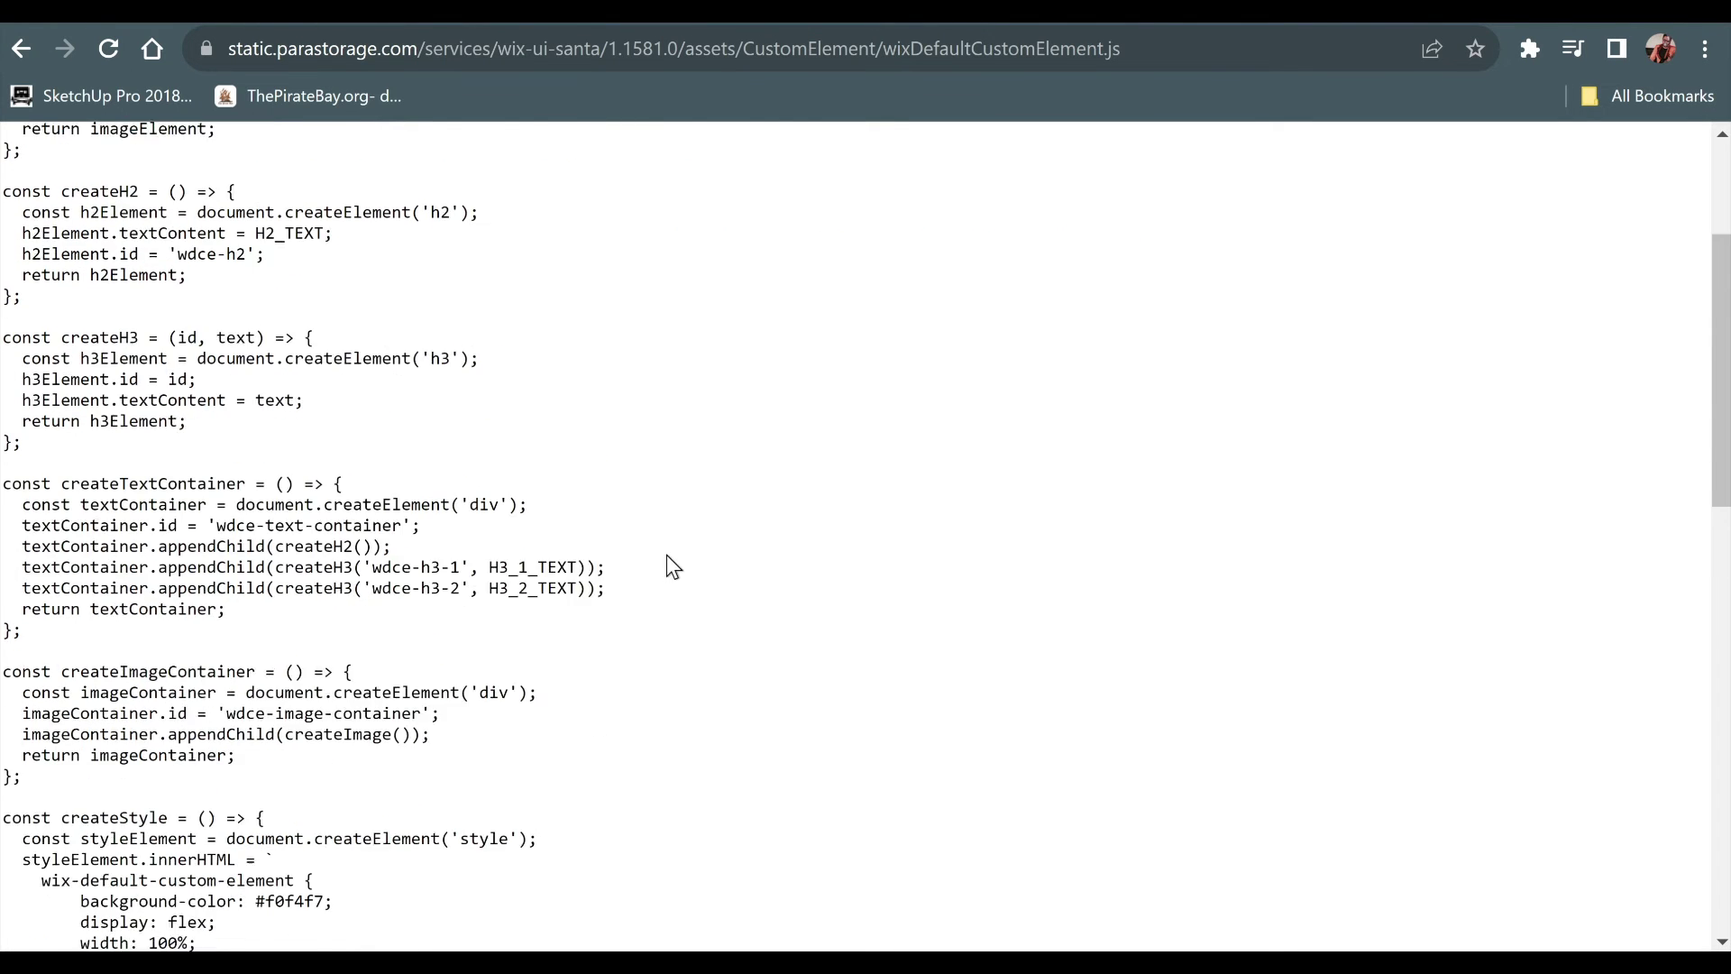
scroll(667, 554, up, 3)
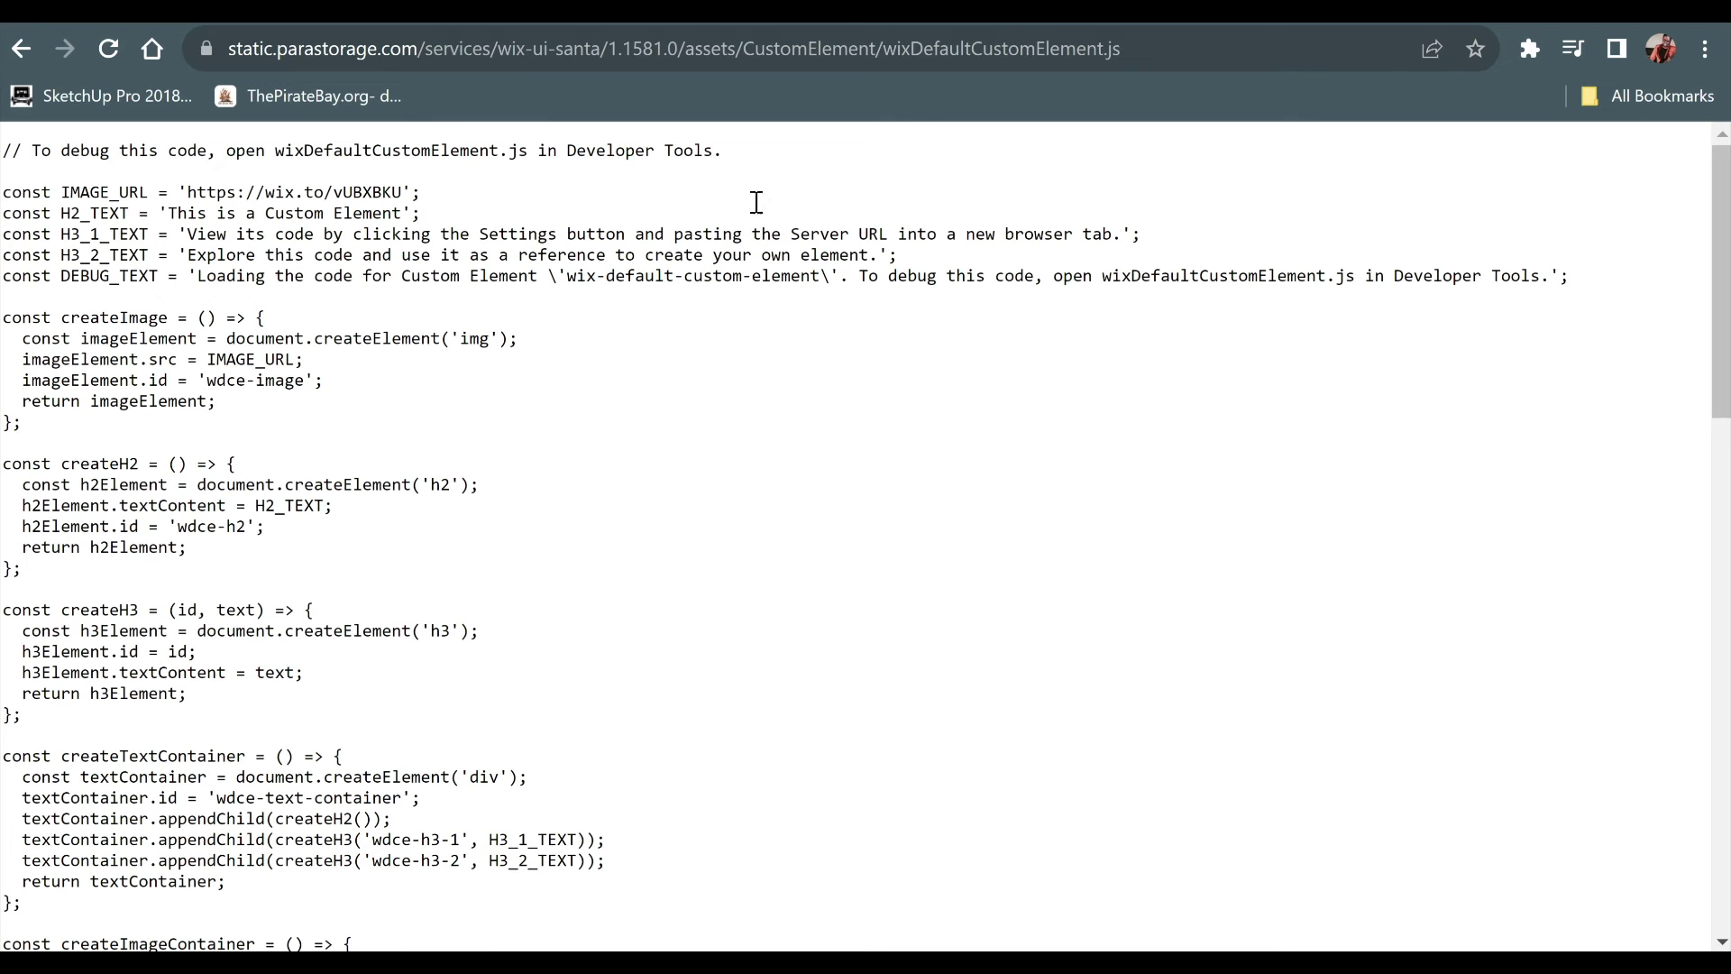
scroll(625, 527, down, 8)
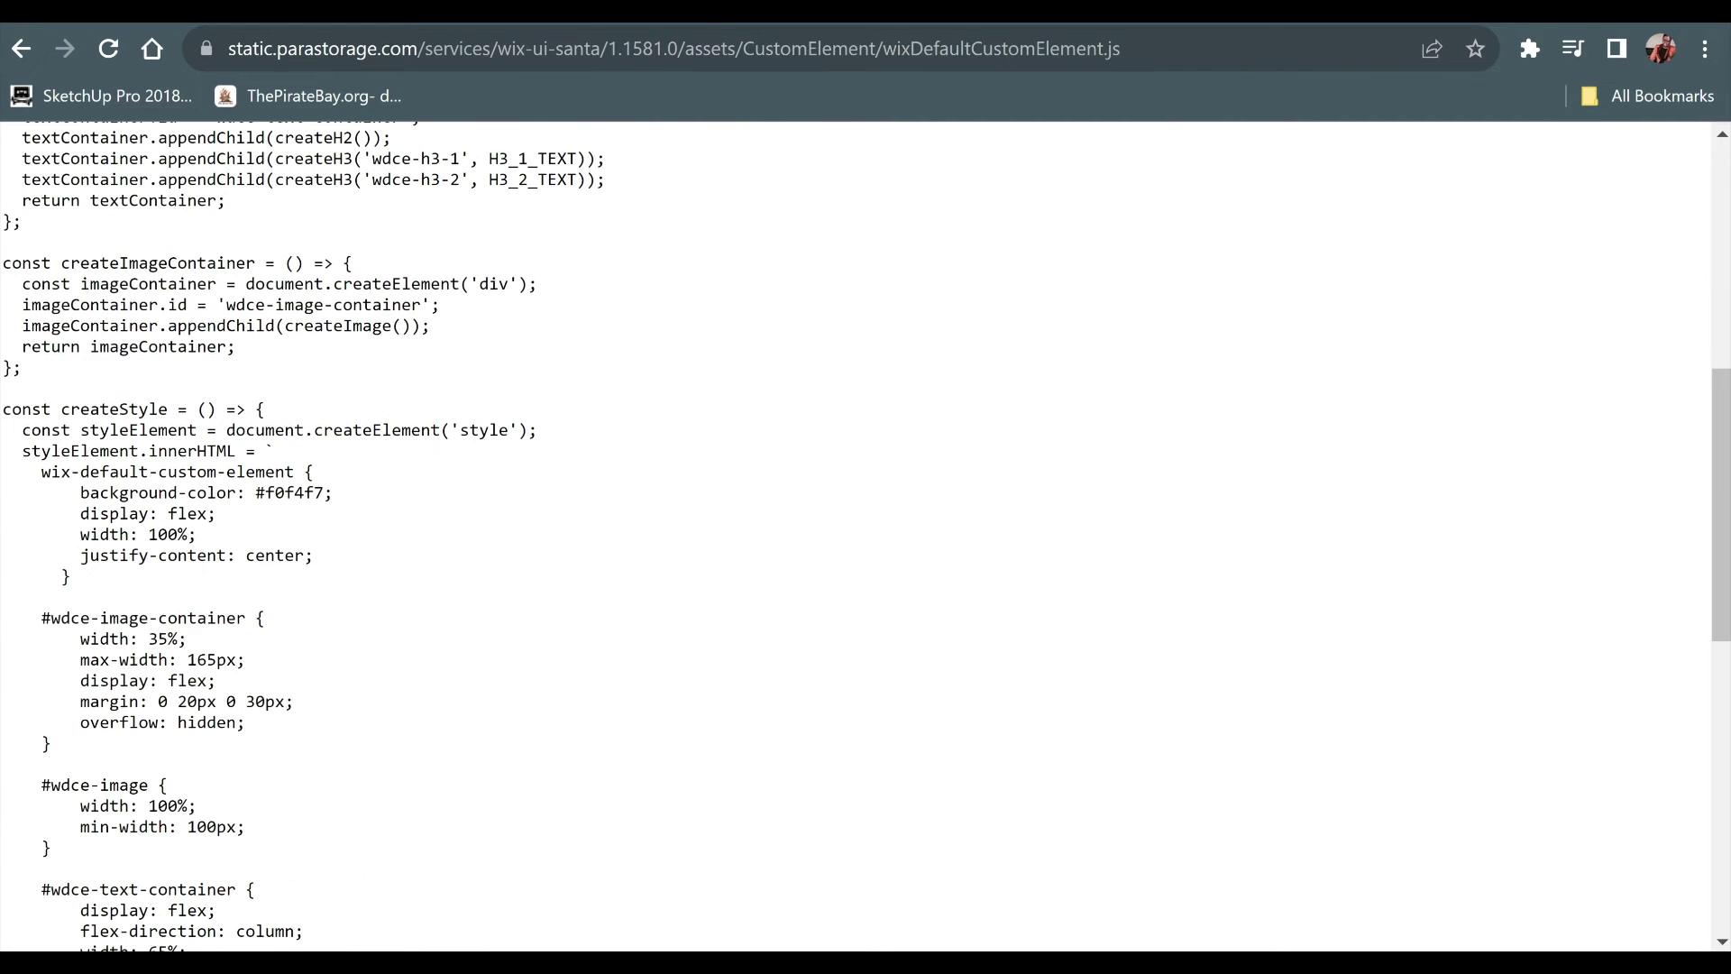
click(712, 20)
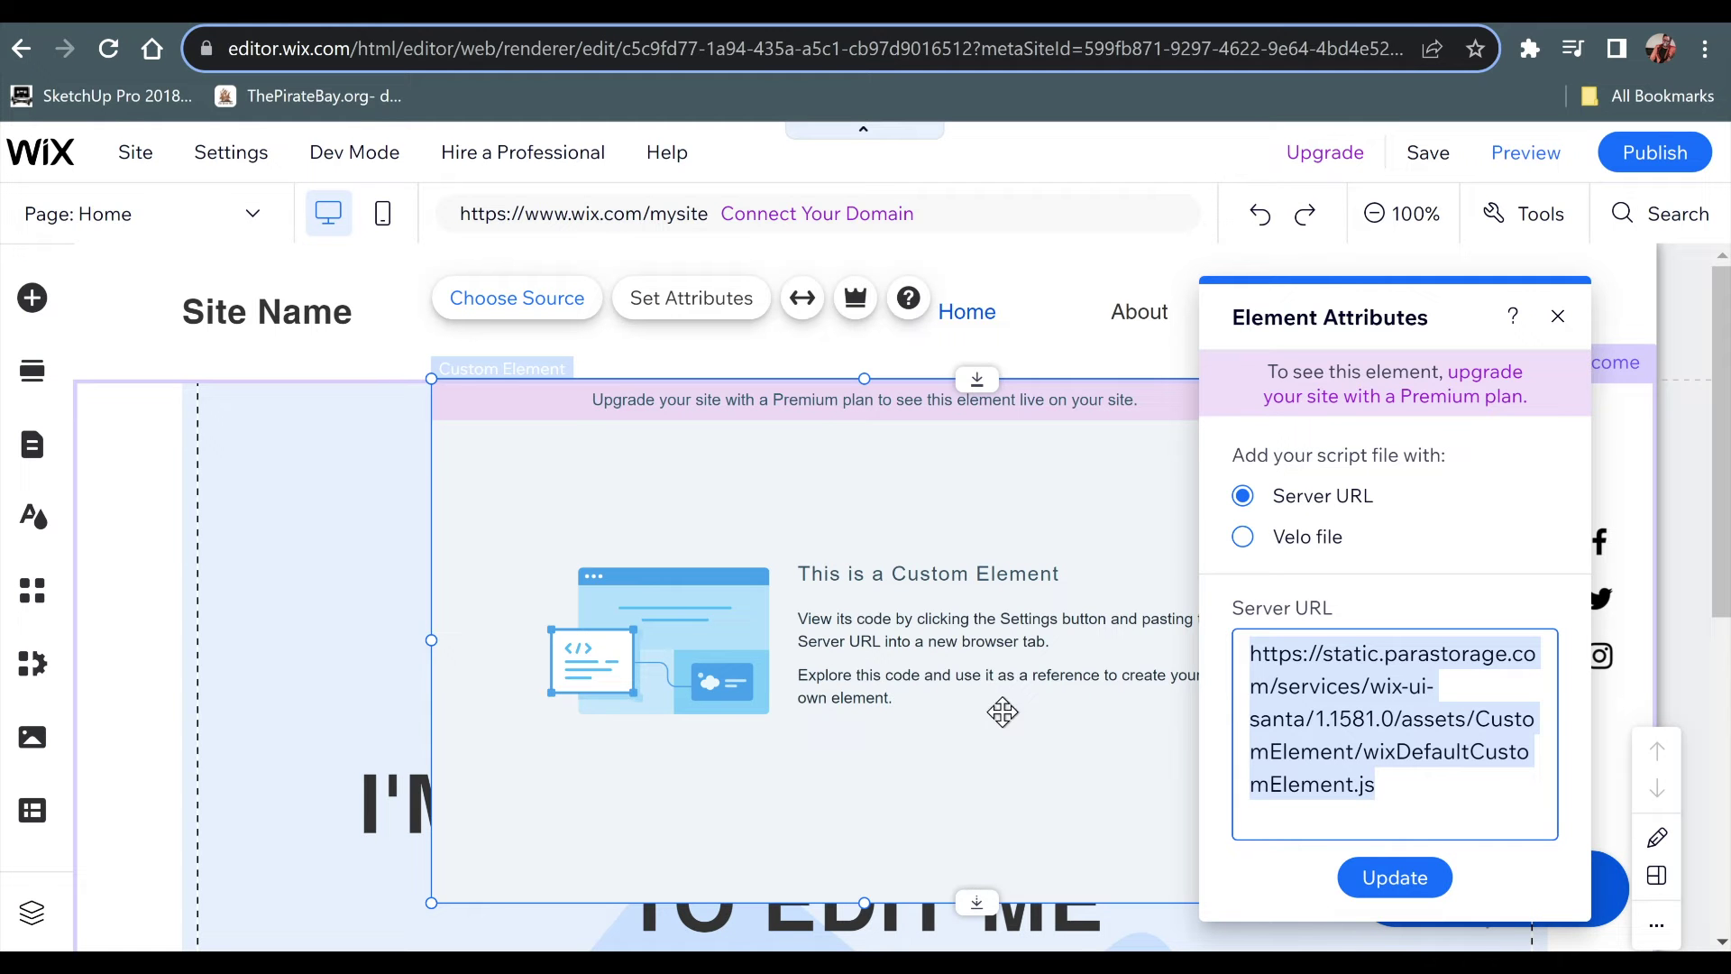
Close the Custom Element's Element Attributes panel.
click(1558, 315)
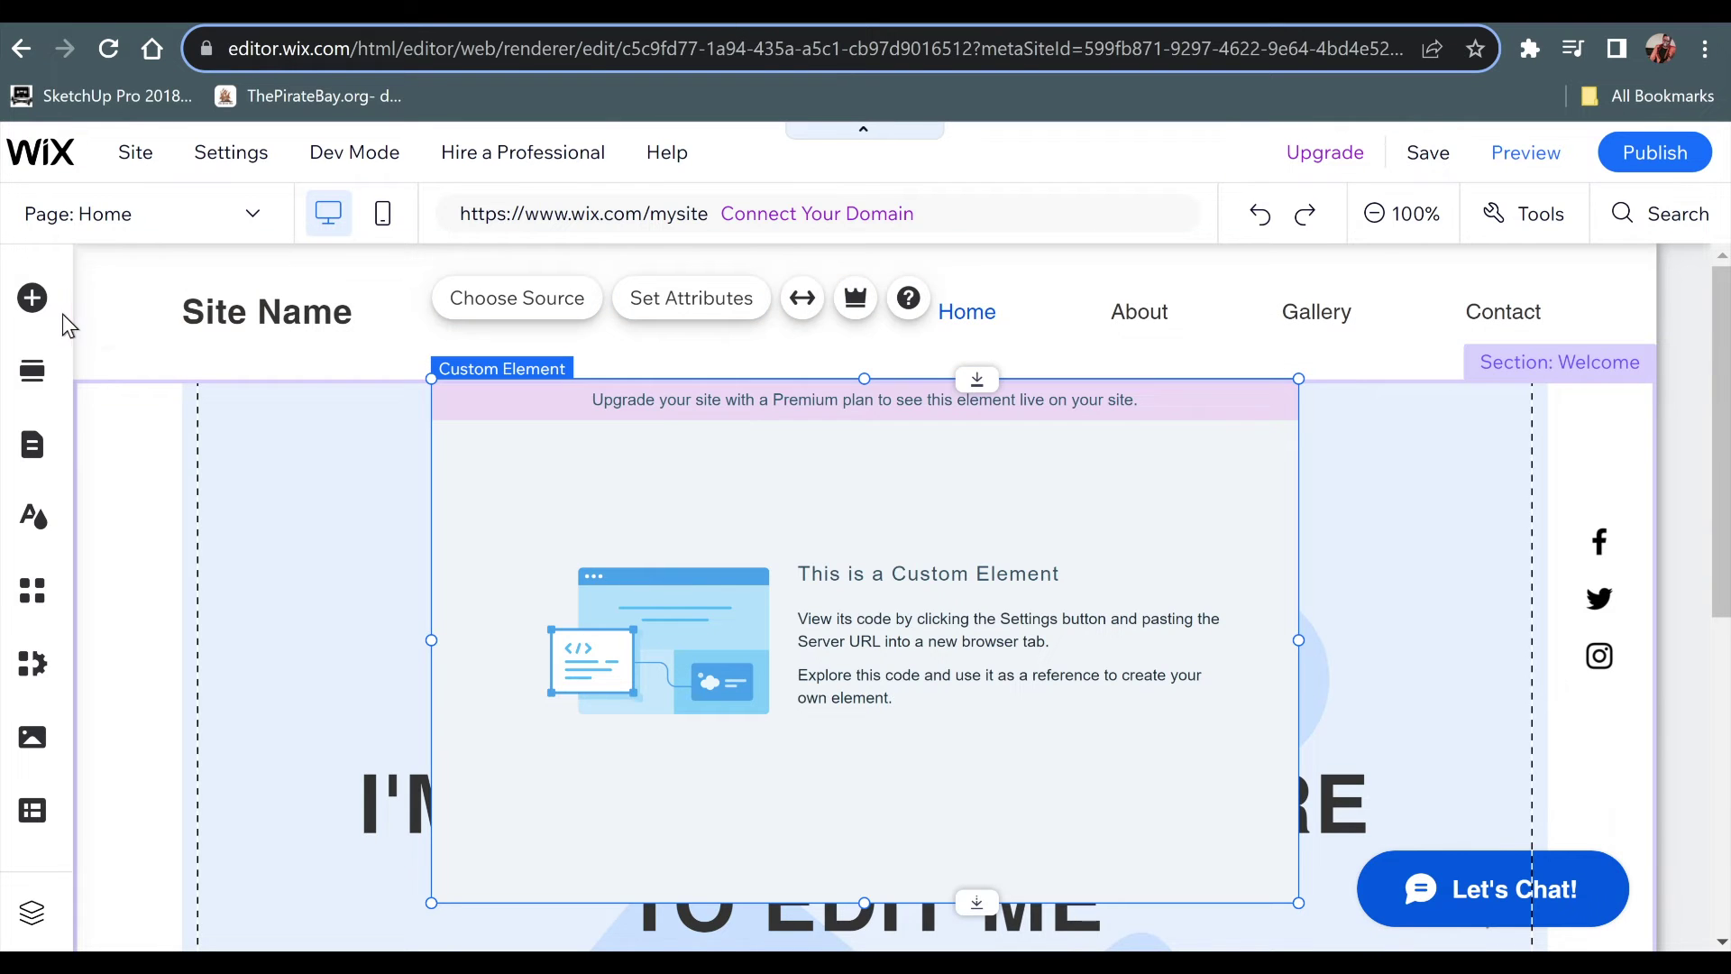
Browse the Decorative, Box, Menu & Anchor and Video & Music categories, returning to Embed Code.
click(32, 297)
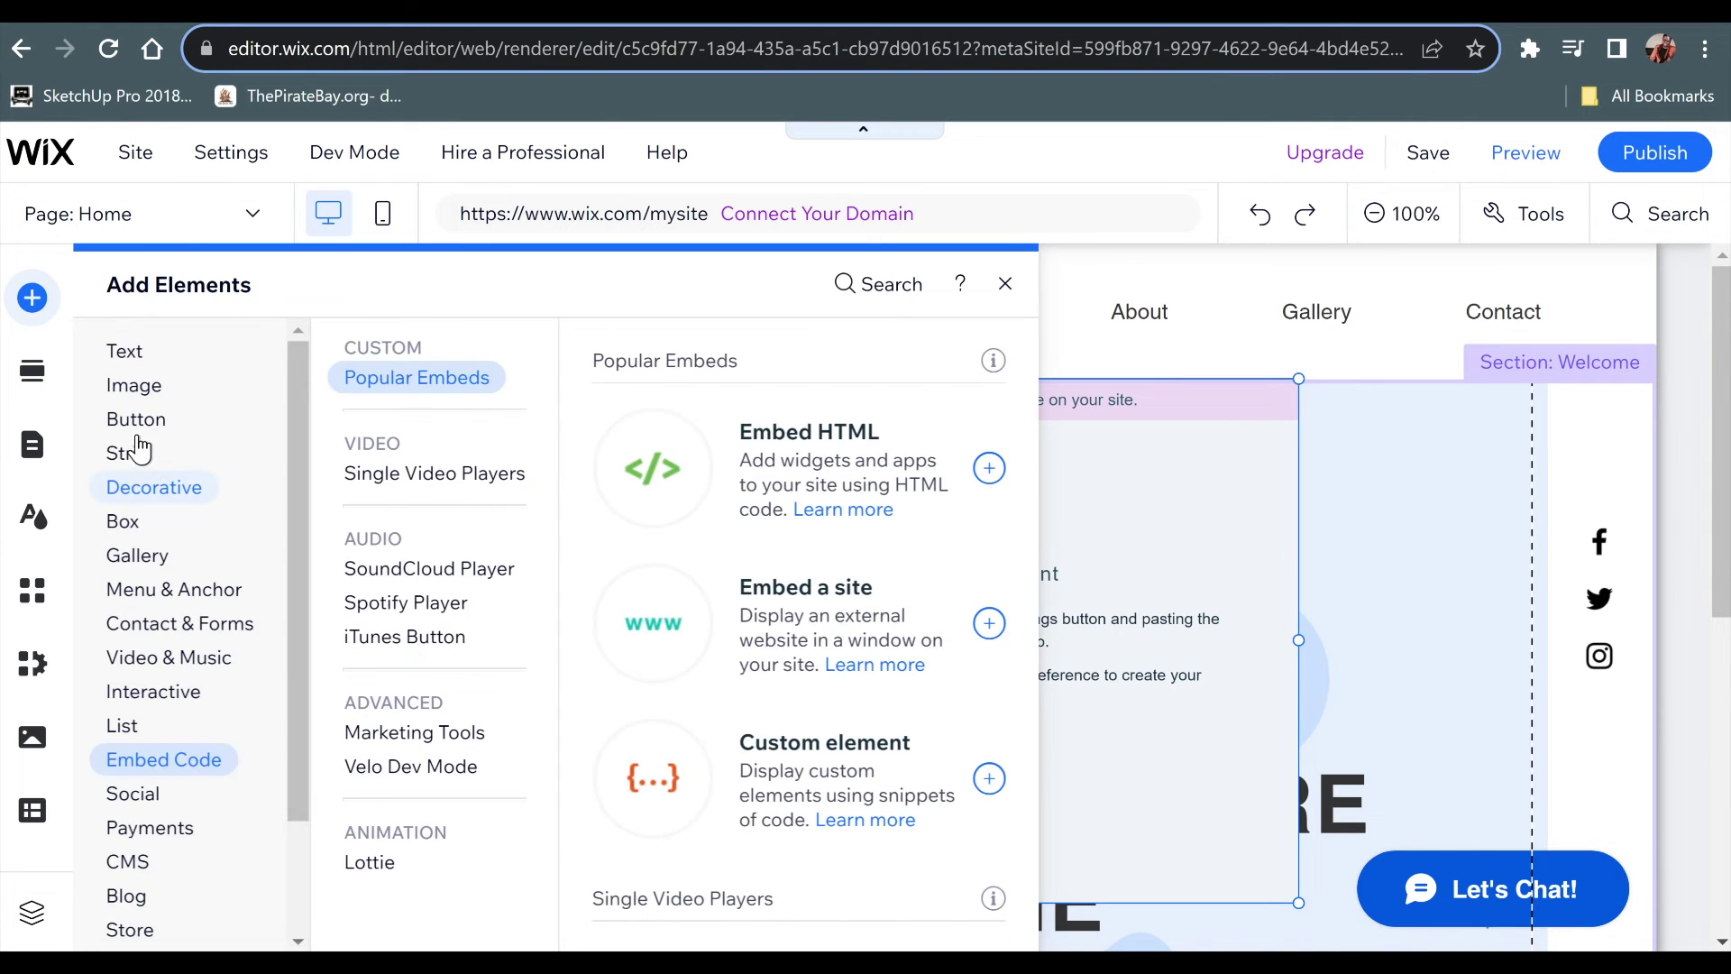
click(135, 487)
click(181, 763)
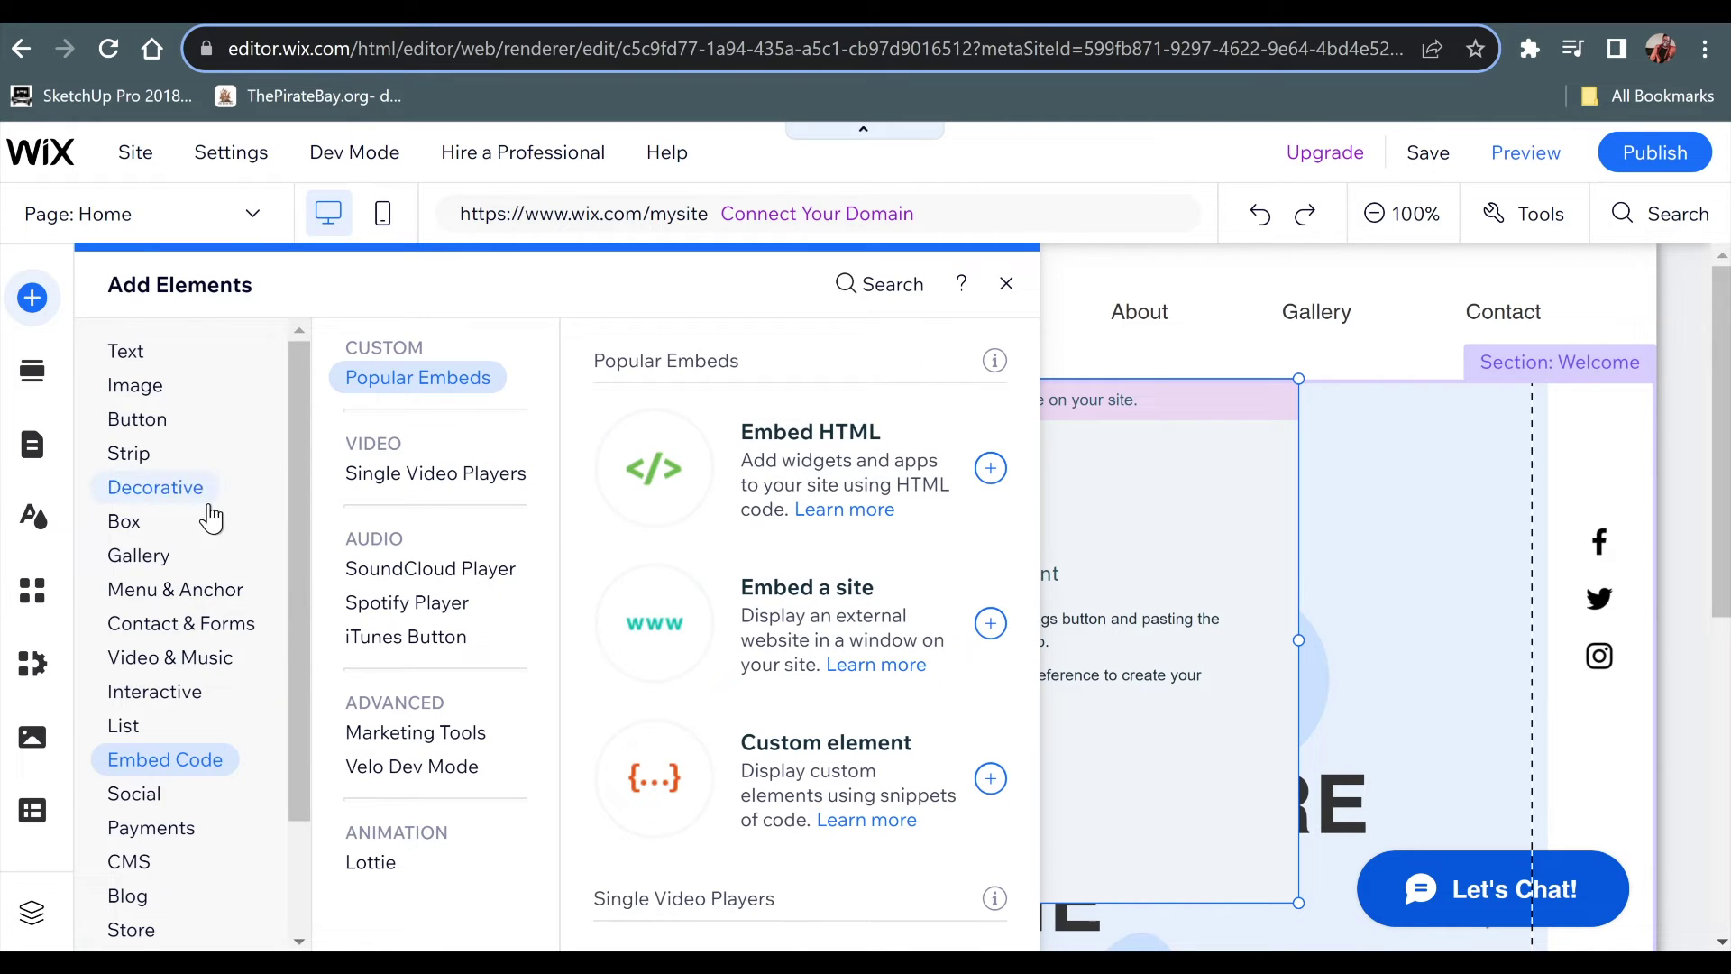
click(126, 521)
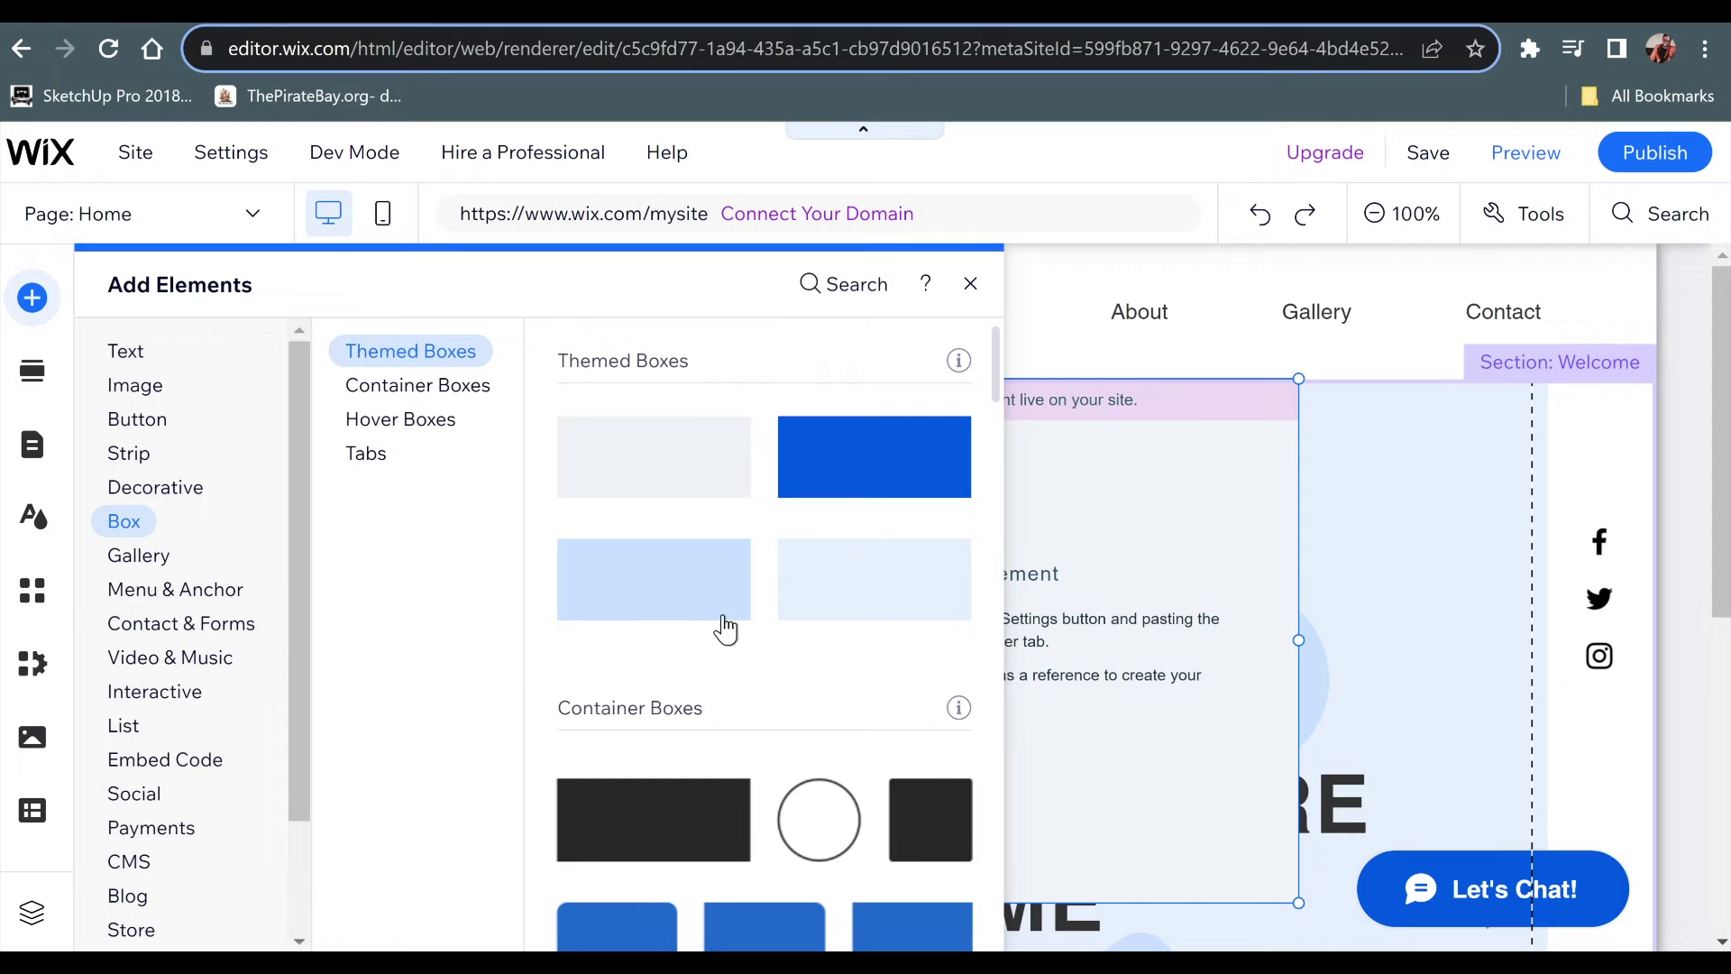
click(198, 590)
click(171, 657)
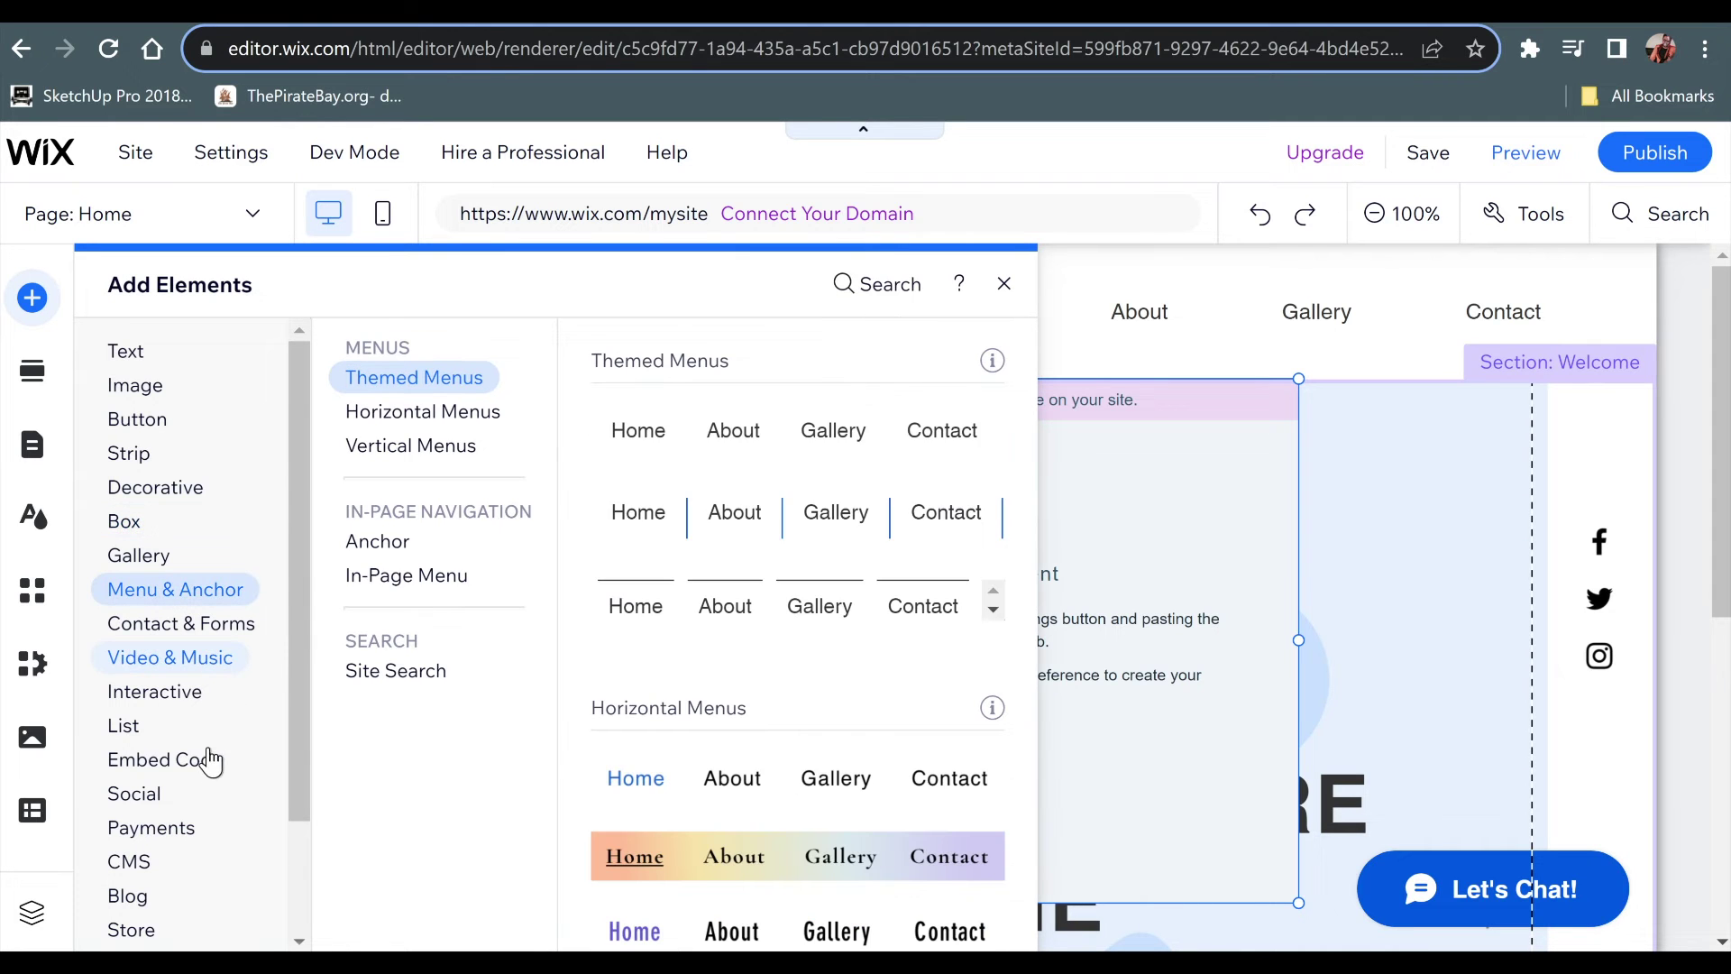
click(214, 762)
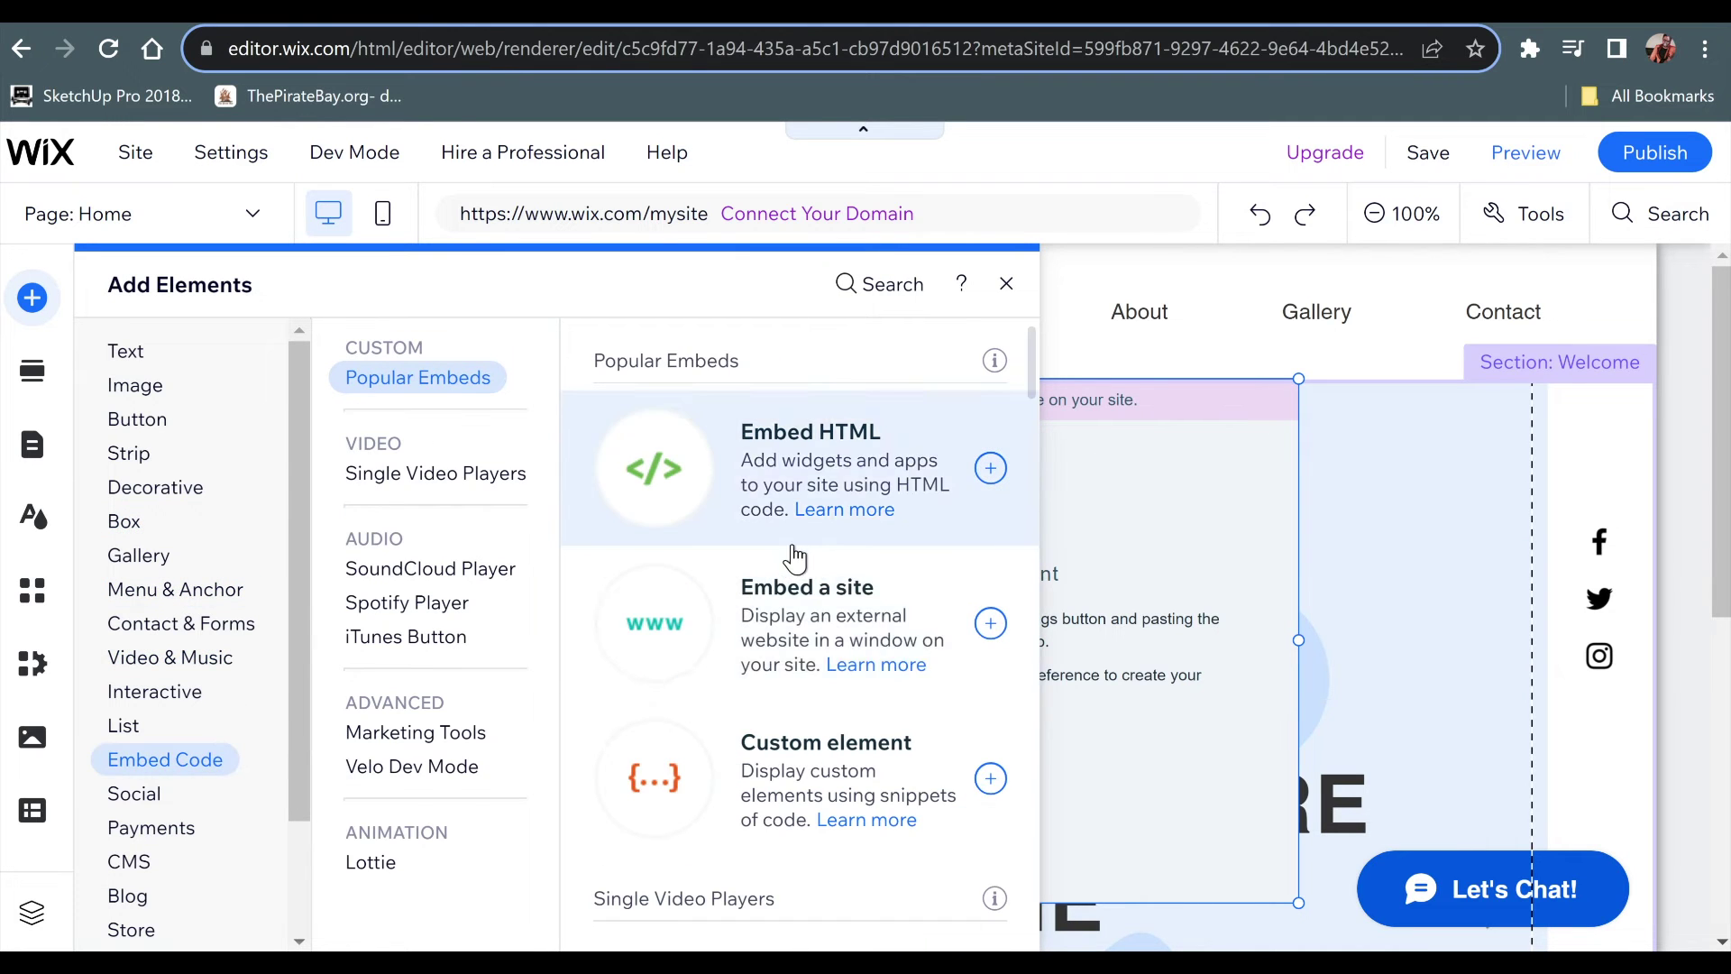
Open Custom Code under Marketing Integration Tools.
scroll(789, 559, down, 1)
scroll(781, 500, up, 1)
scroll(823, 568, down, 12)
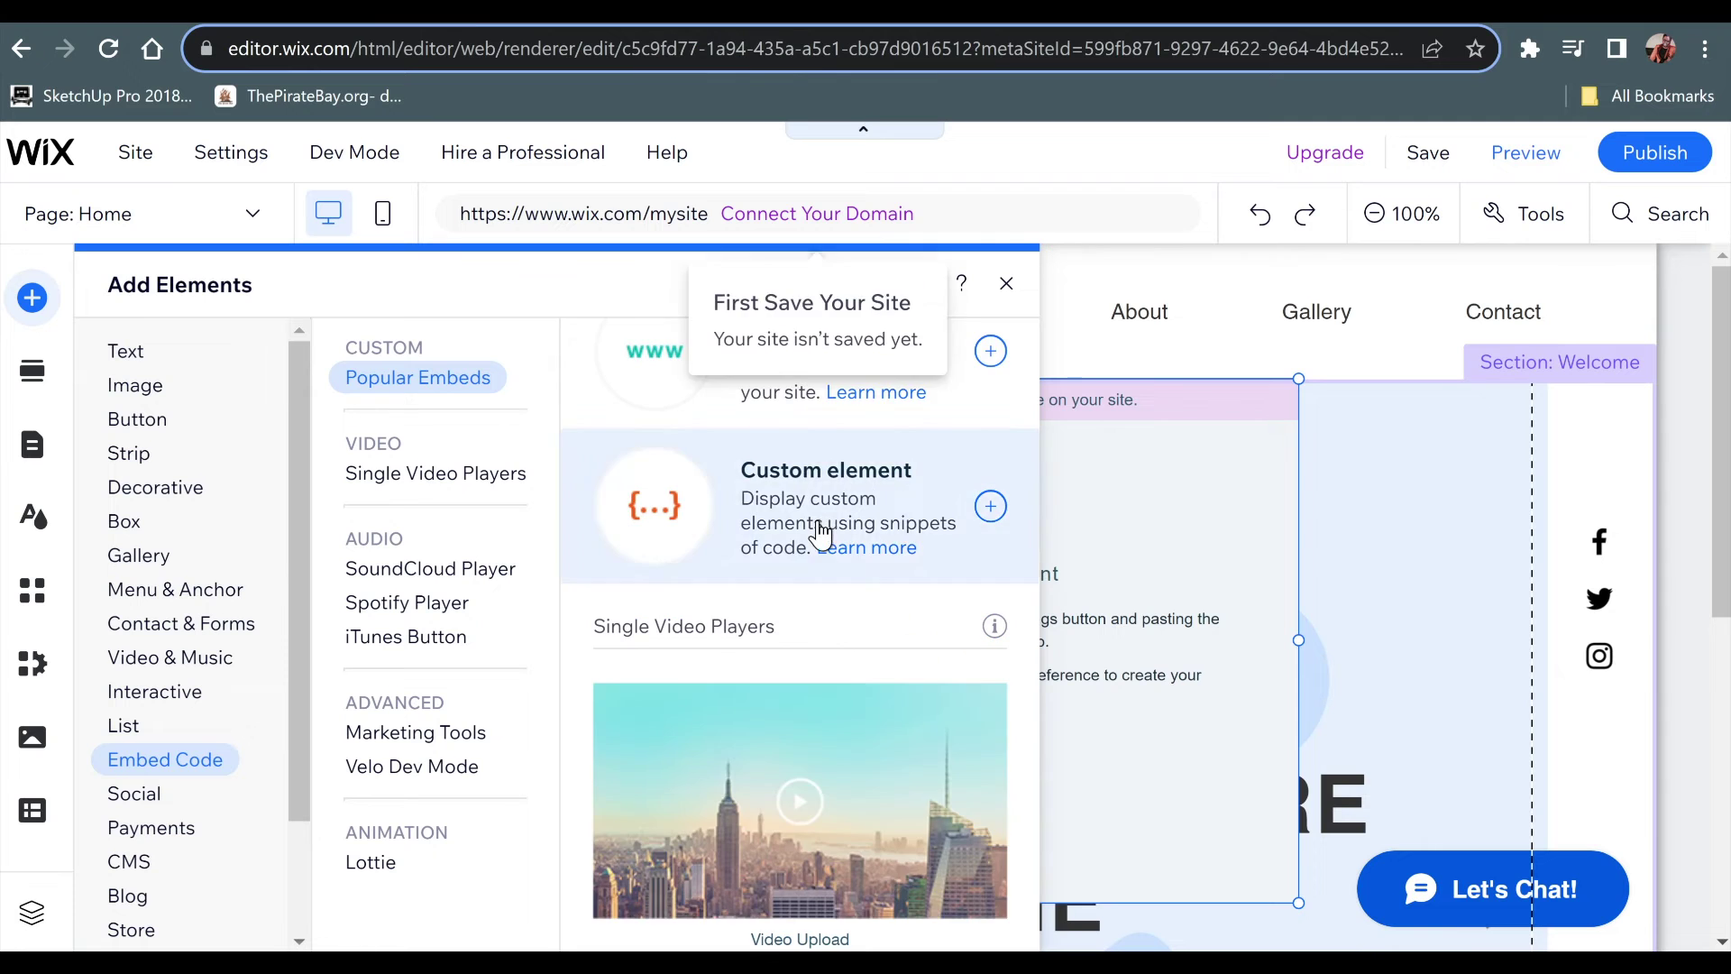
scroll(829, 661, down, 9)
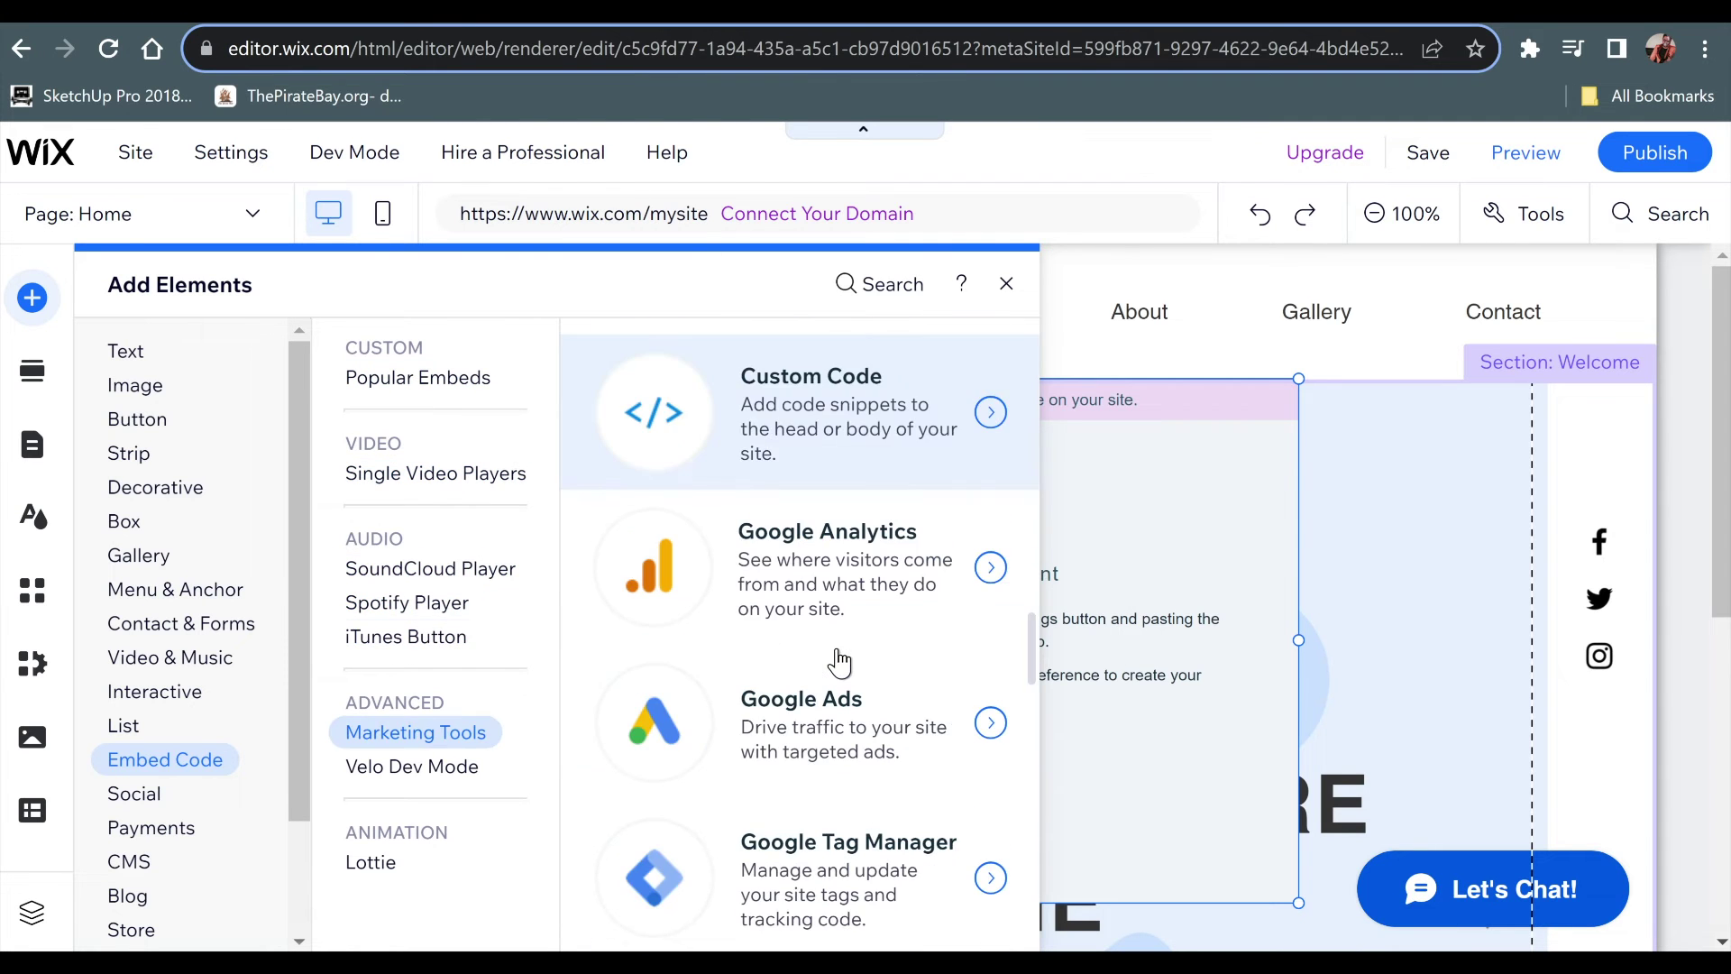
scroll(805, 573, up, 3)
click(823, 655)
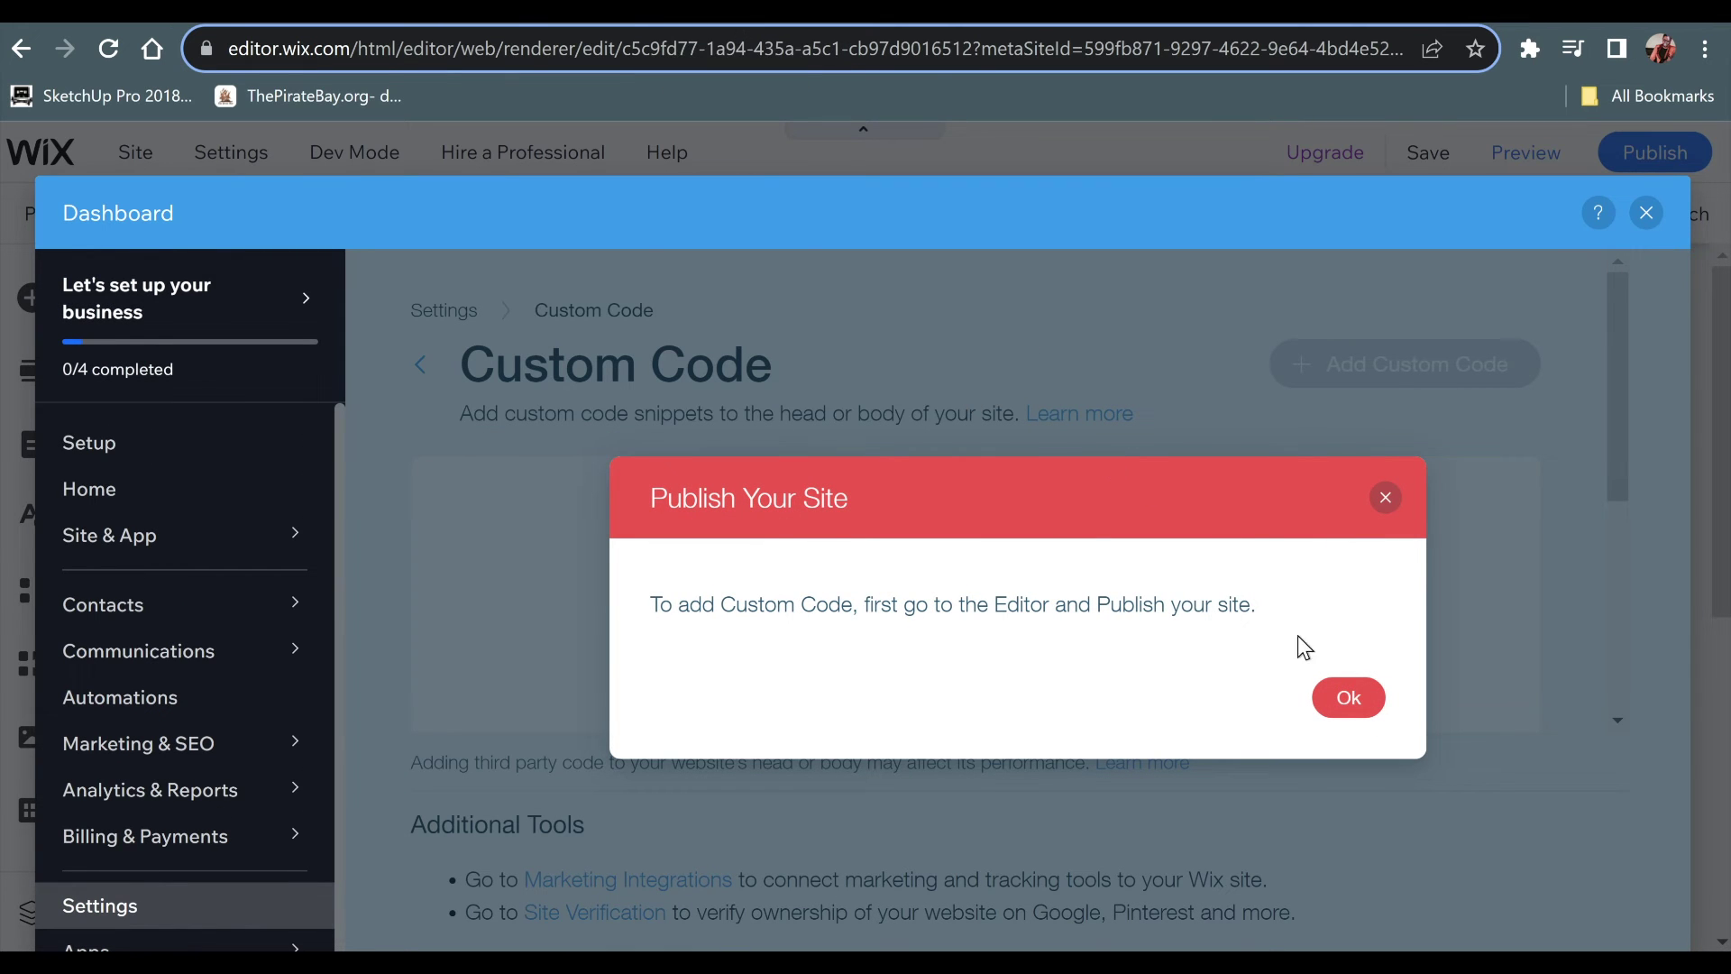
Dismiss the publish-first notice, close the Dashboard, and start publishing the site.
click(1350, 699)
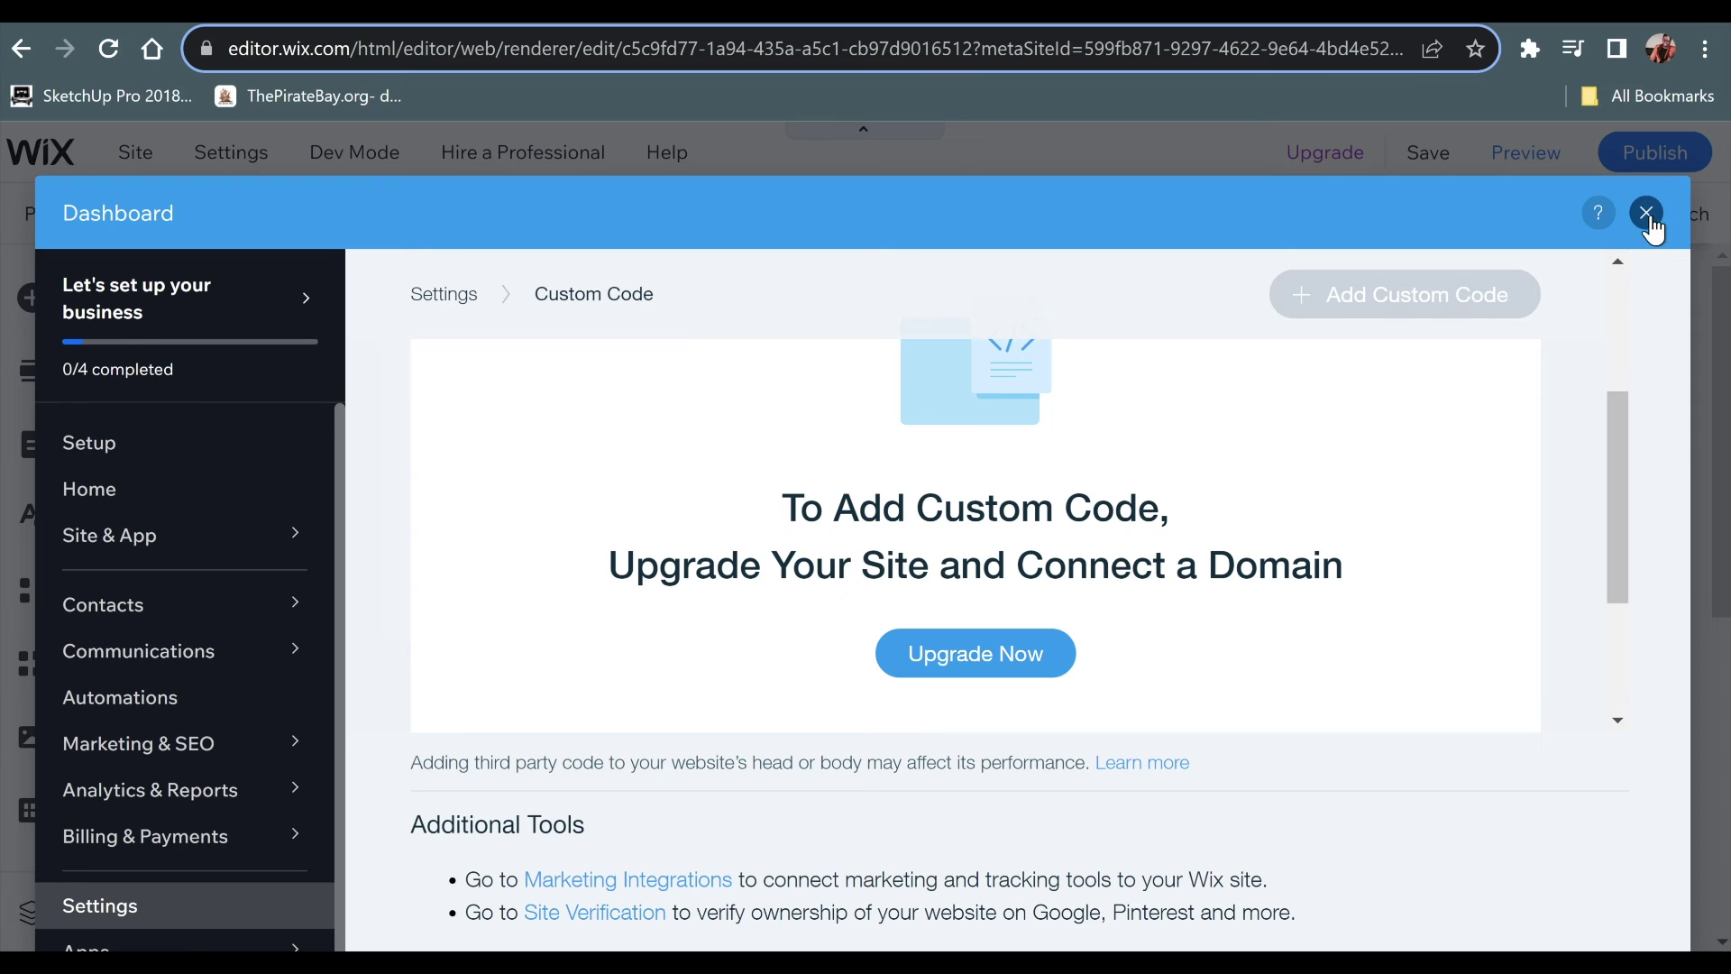
click(1648, 216)
click(1654, 162)
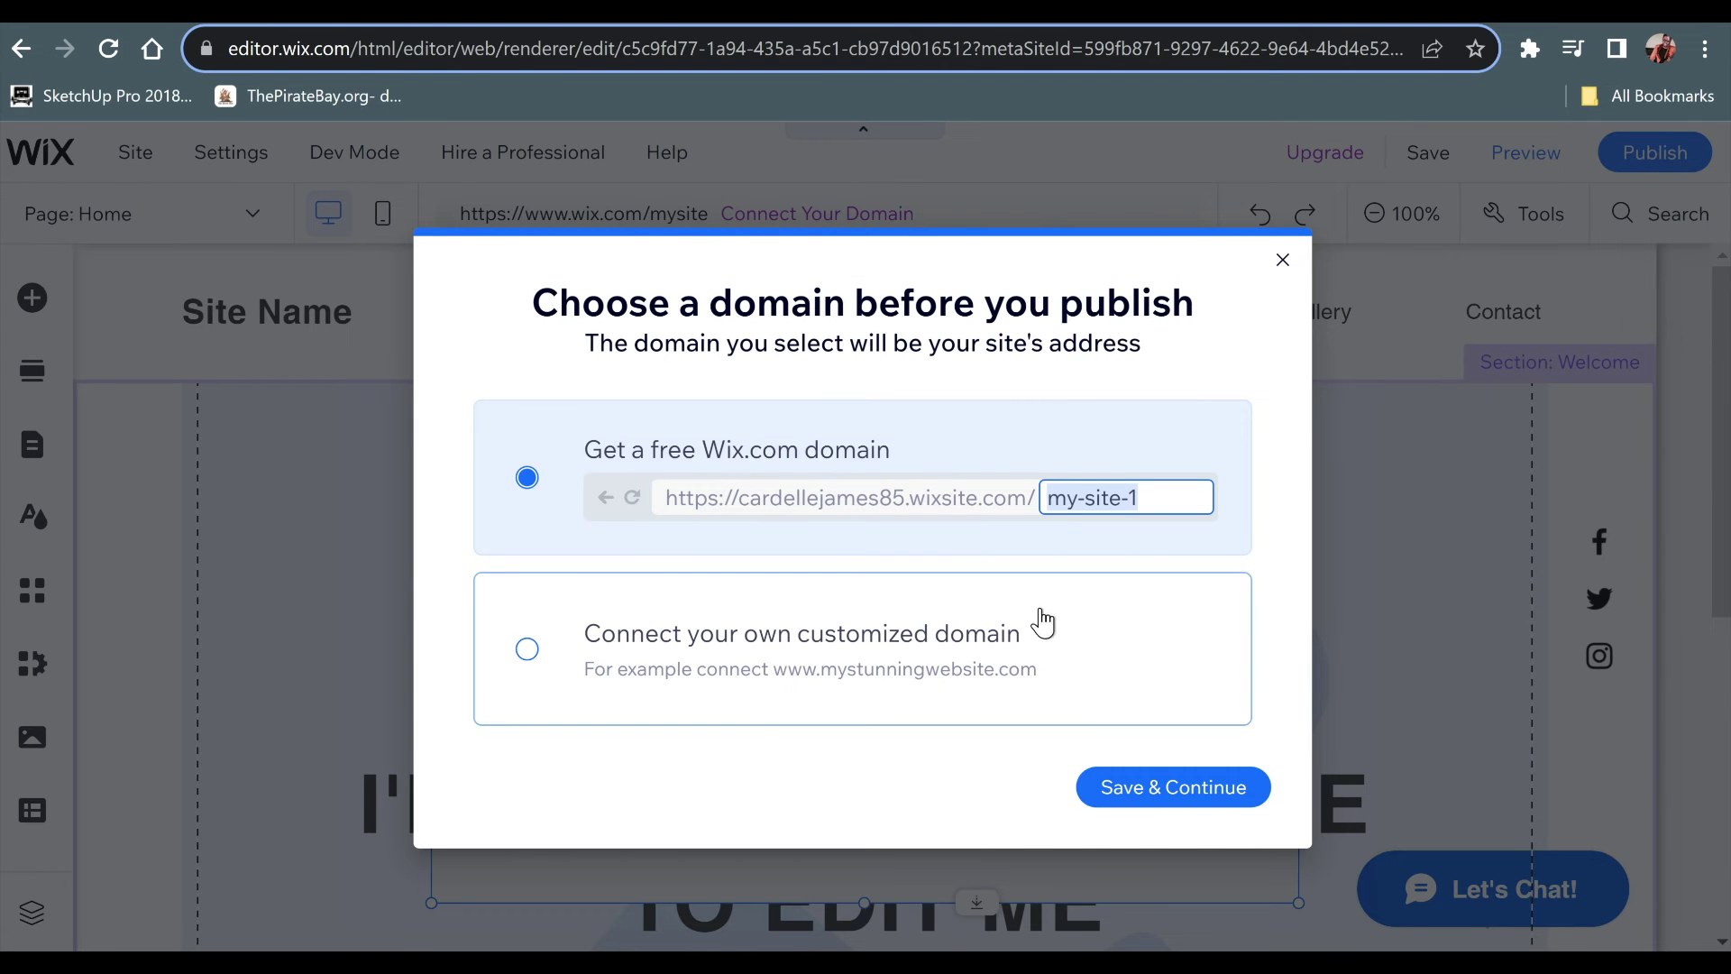
Keep the free Wix.com domain ending in my-site-1 and save the site.
click(1186, 774)
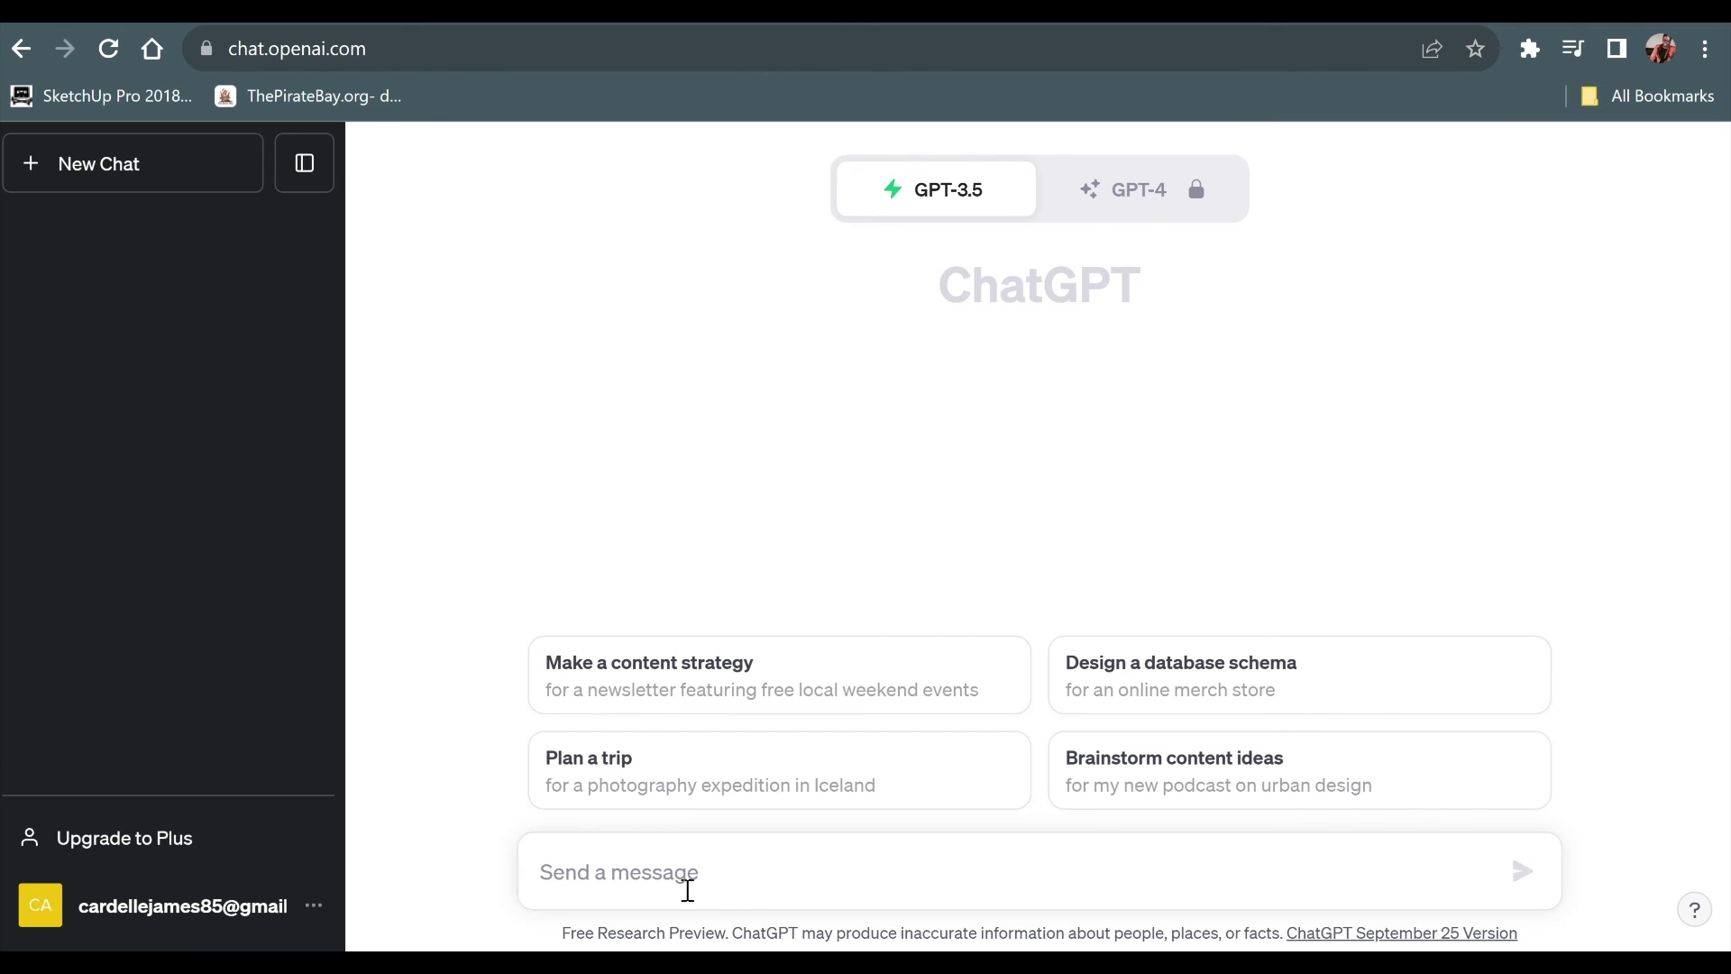
Ask ChatGPT for CSS showing a cloud and a blue sky in the background.
text(p)
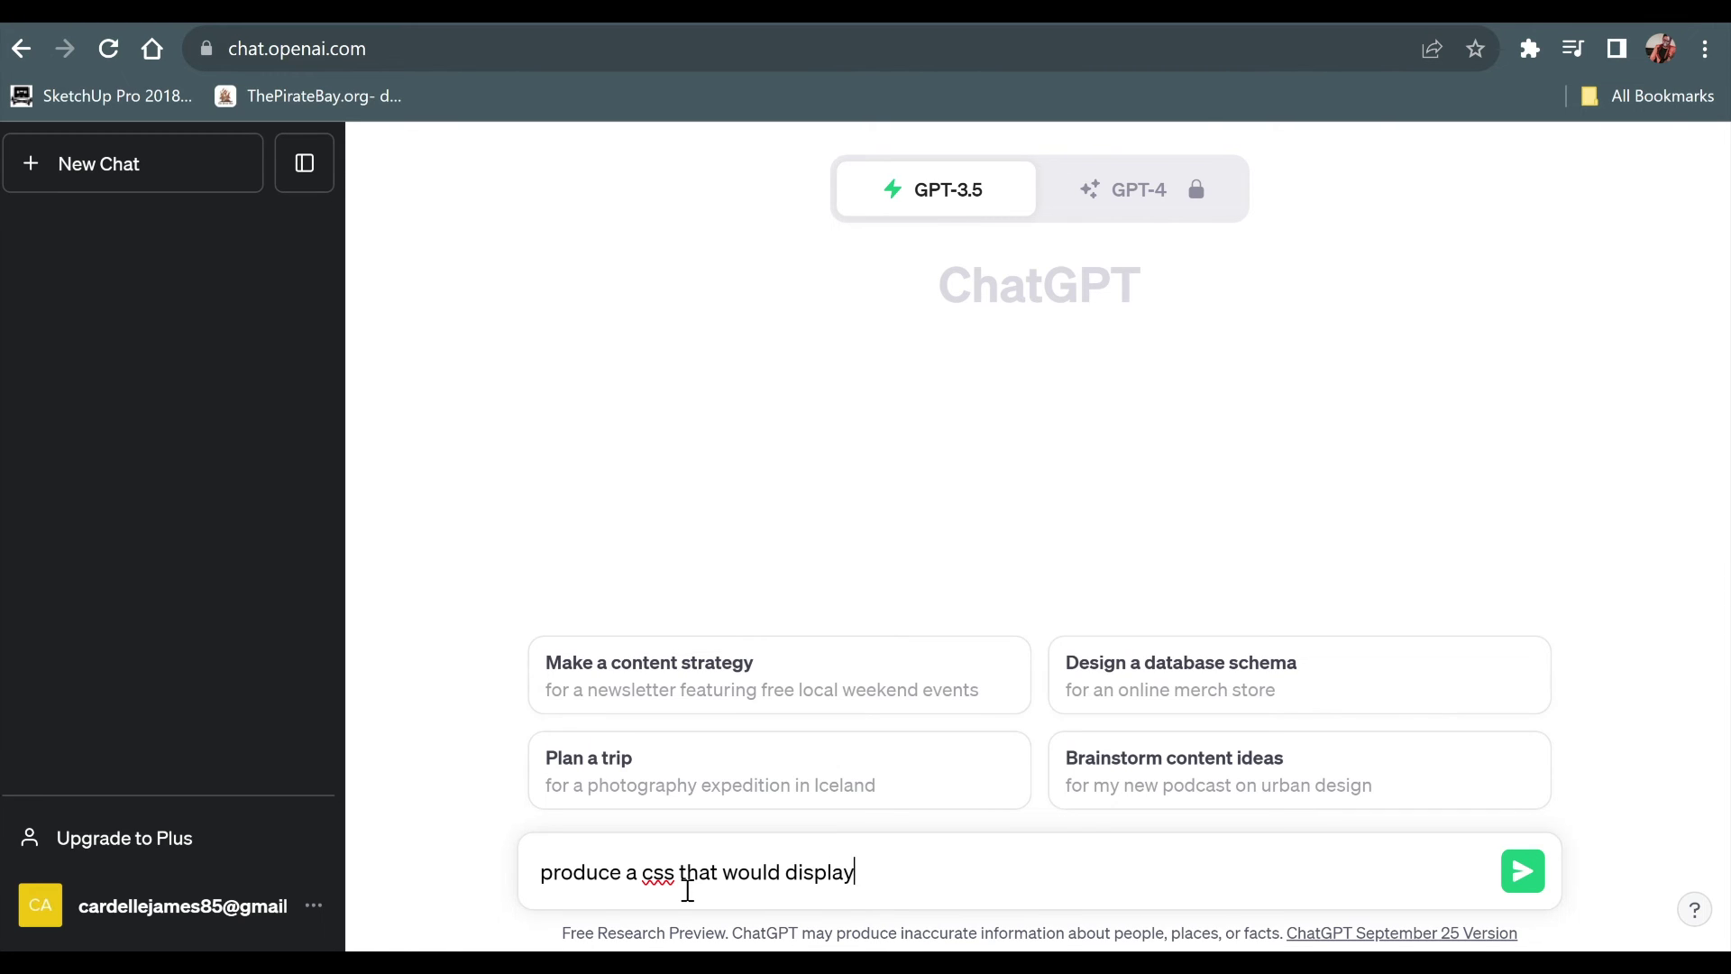
text(cloud and a blu)
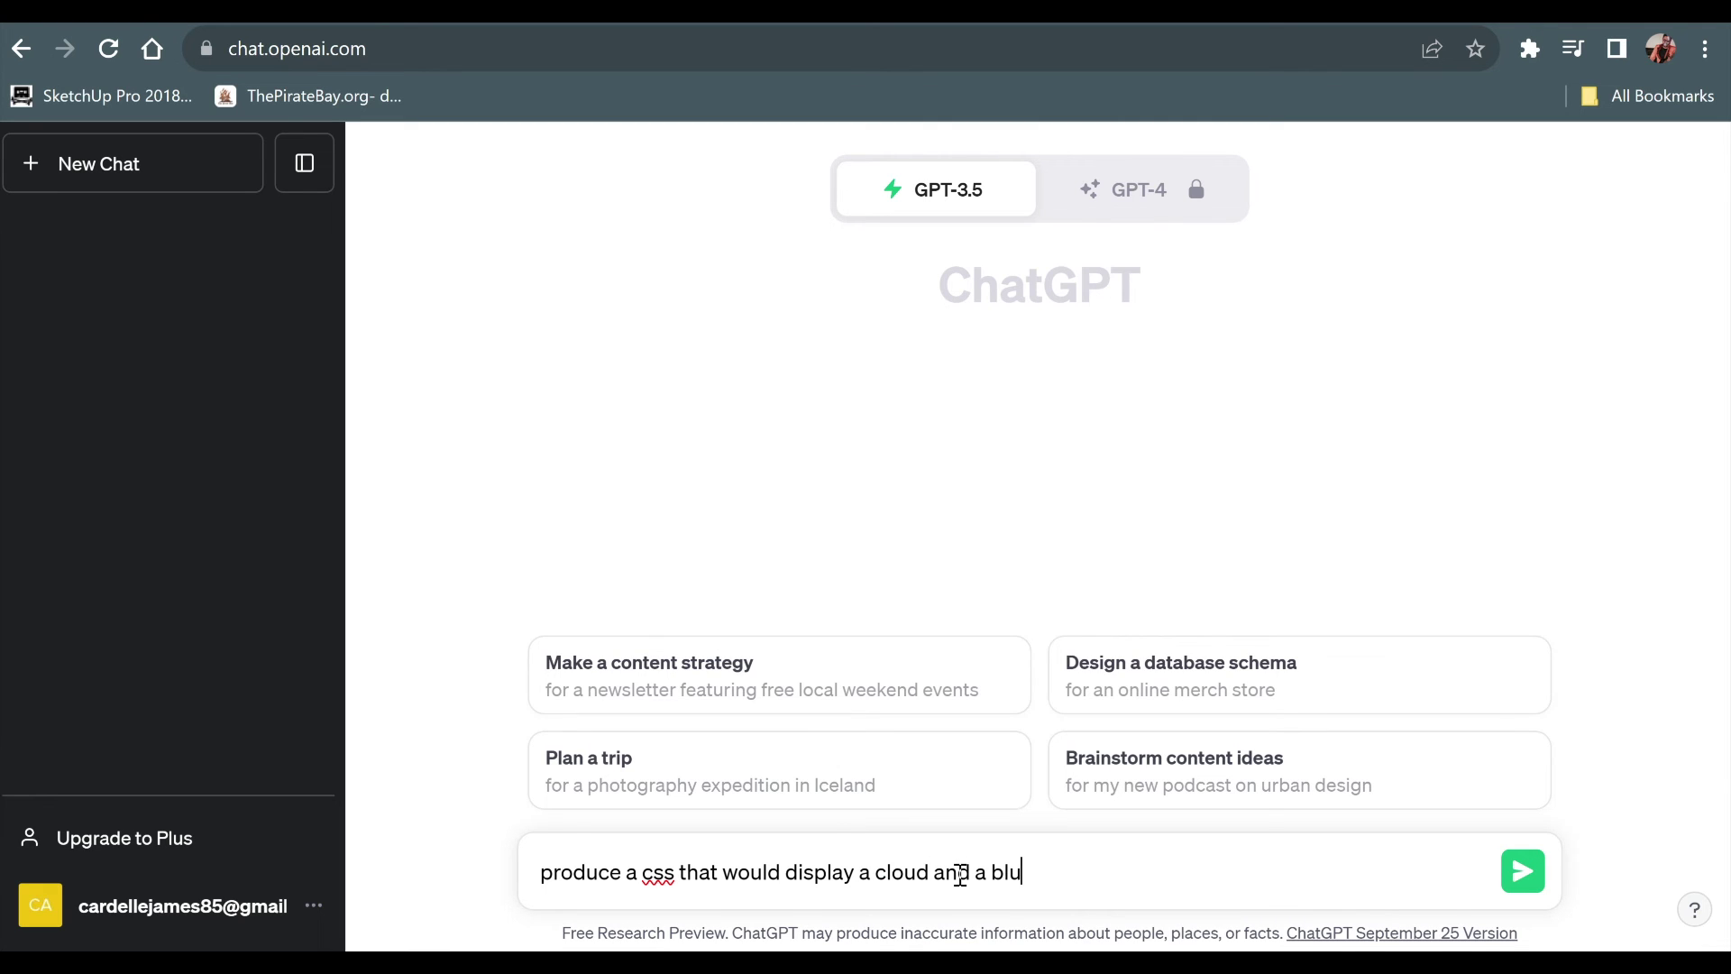
text(e sky  in the background)
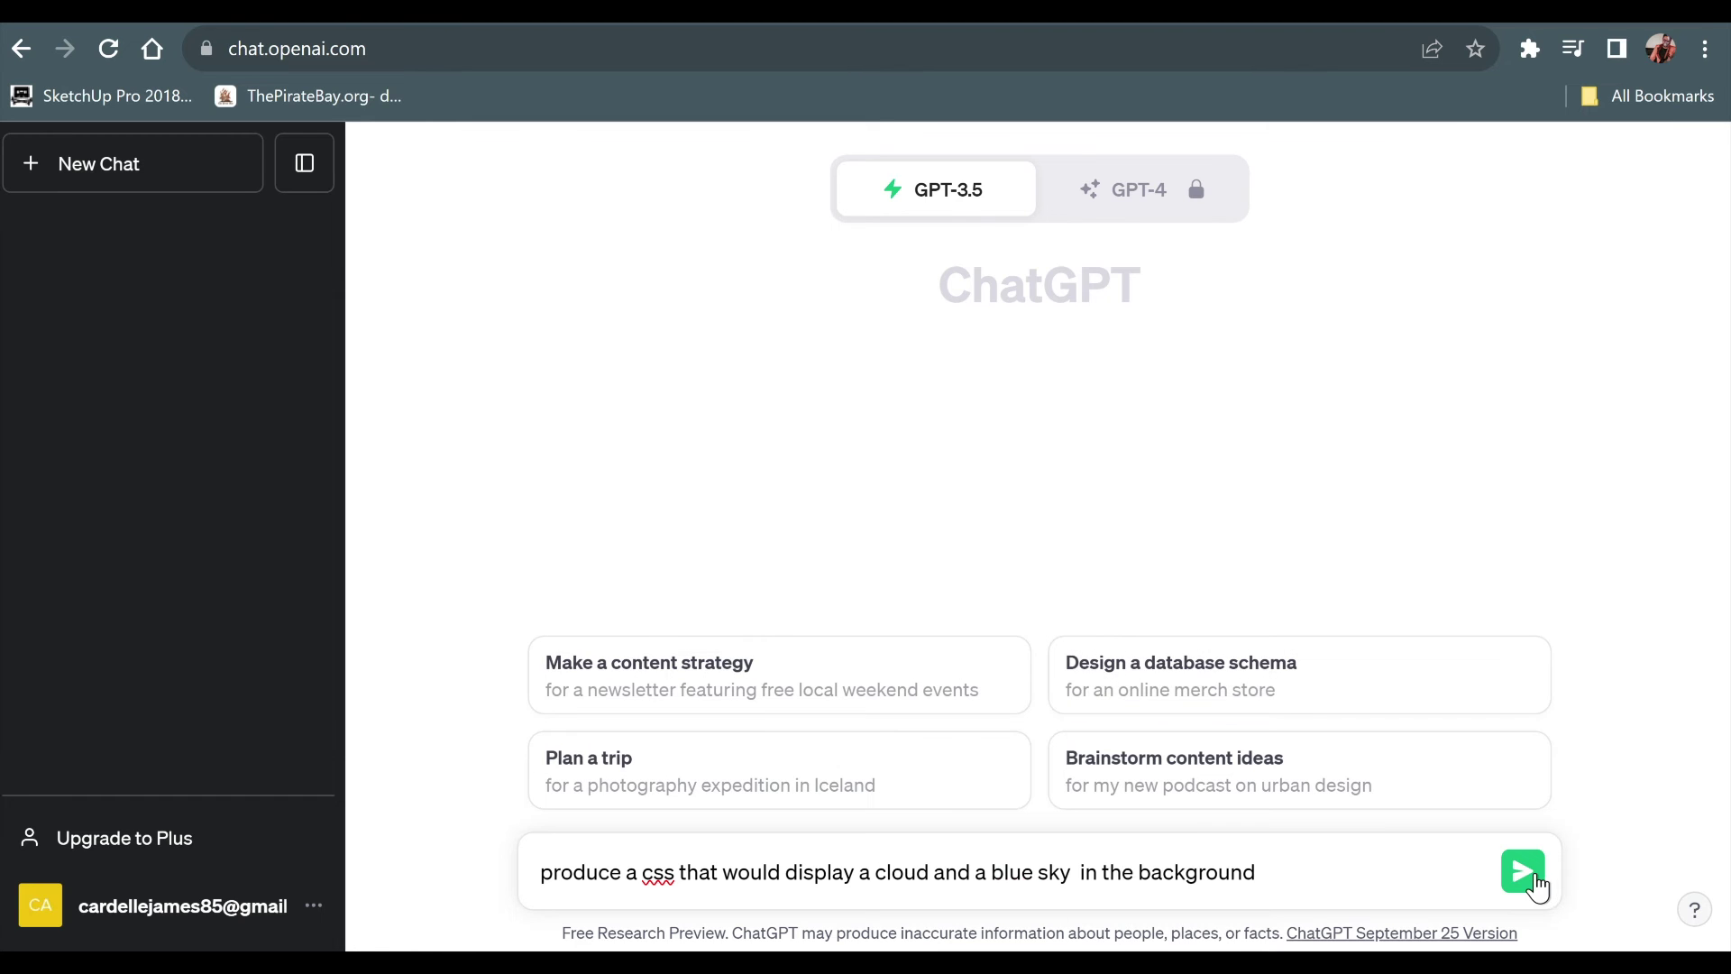
click(1525, 873)
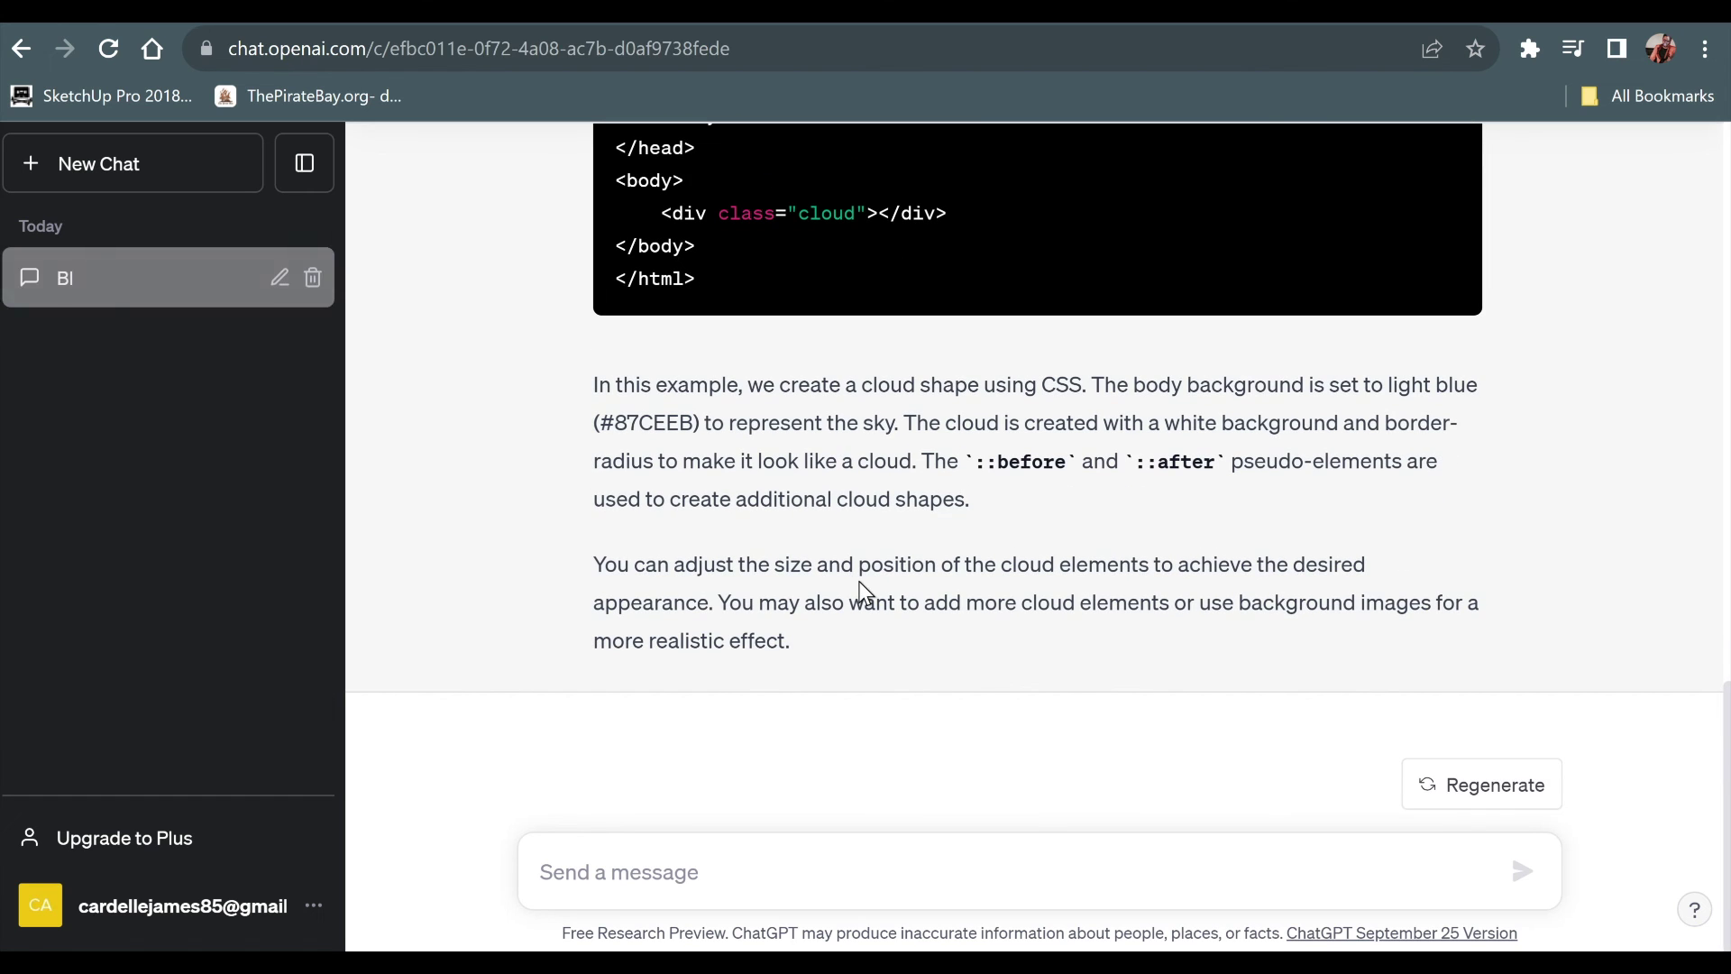
click(706, 22)
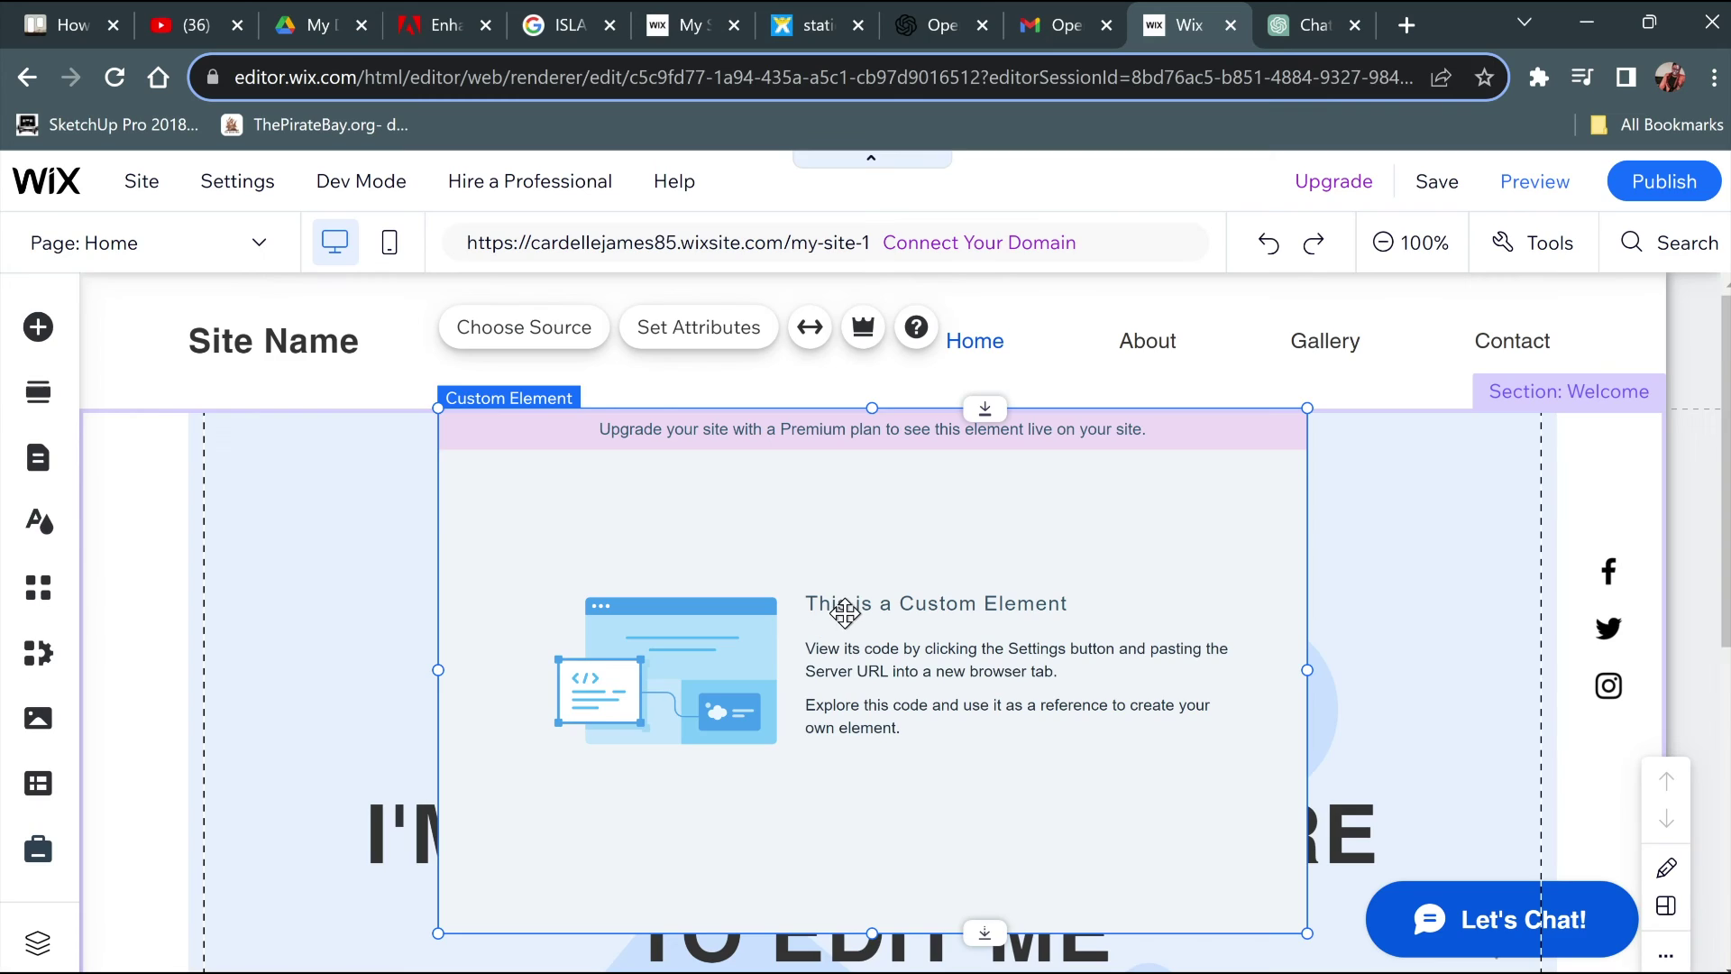
scroll(844, 611, down, 3)
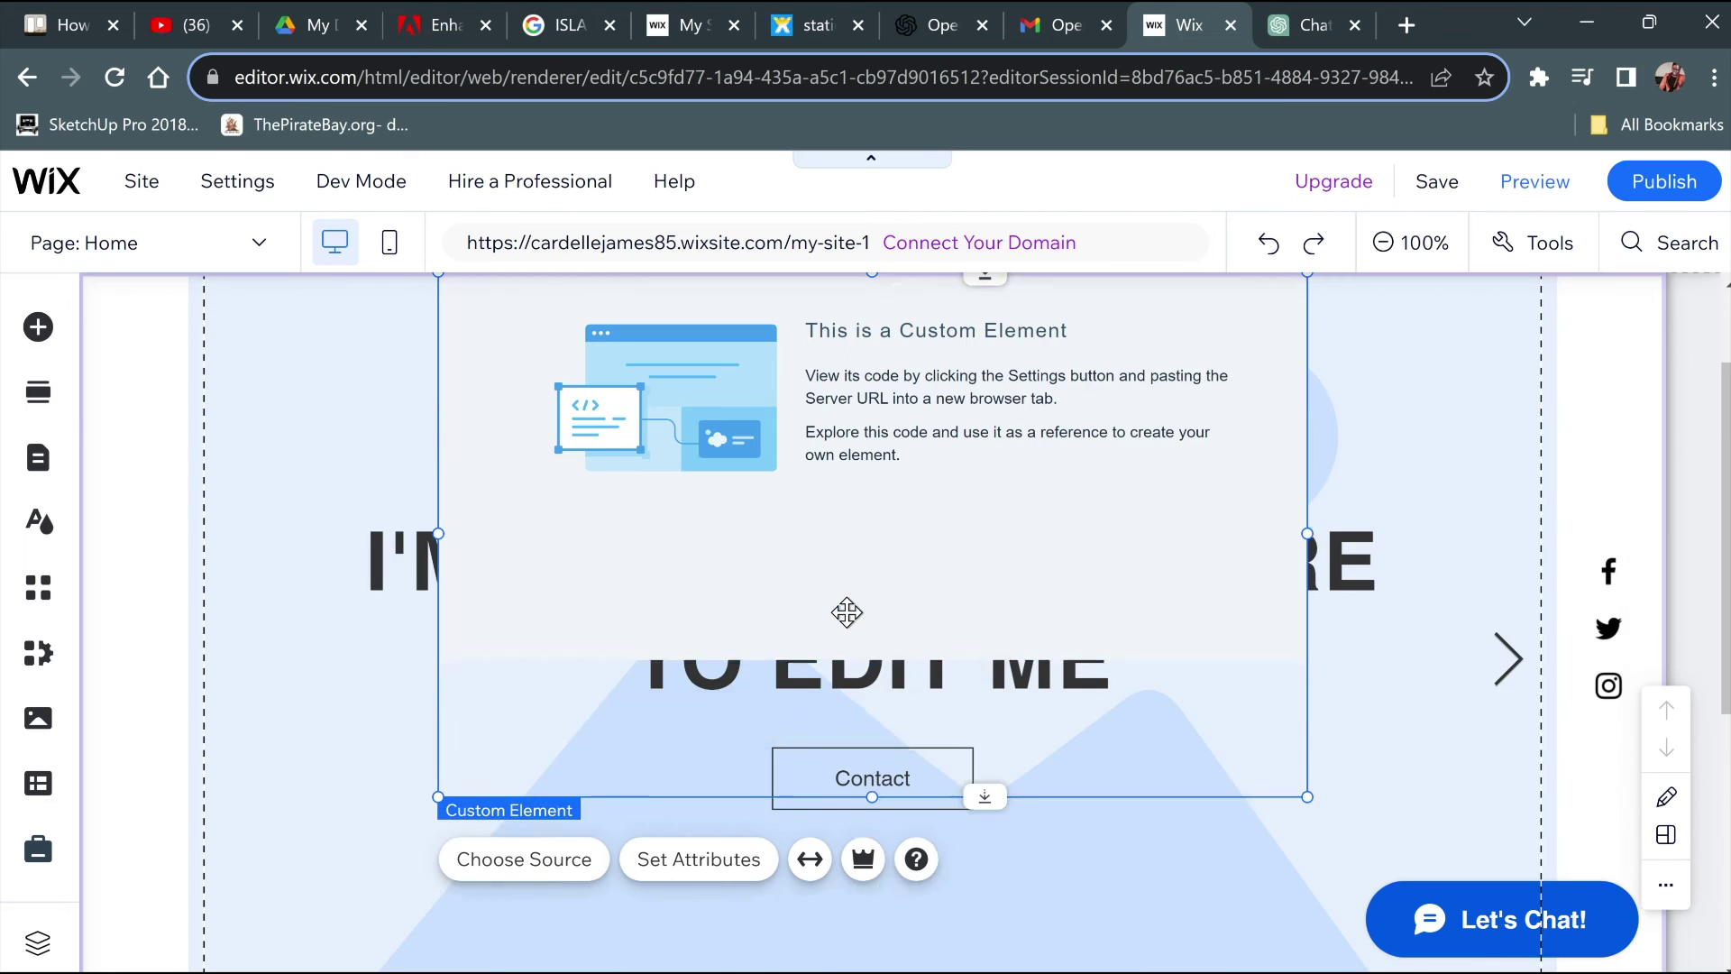
scroll(846, 612, up, 3)
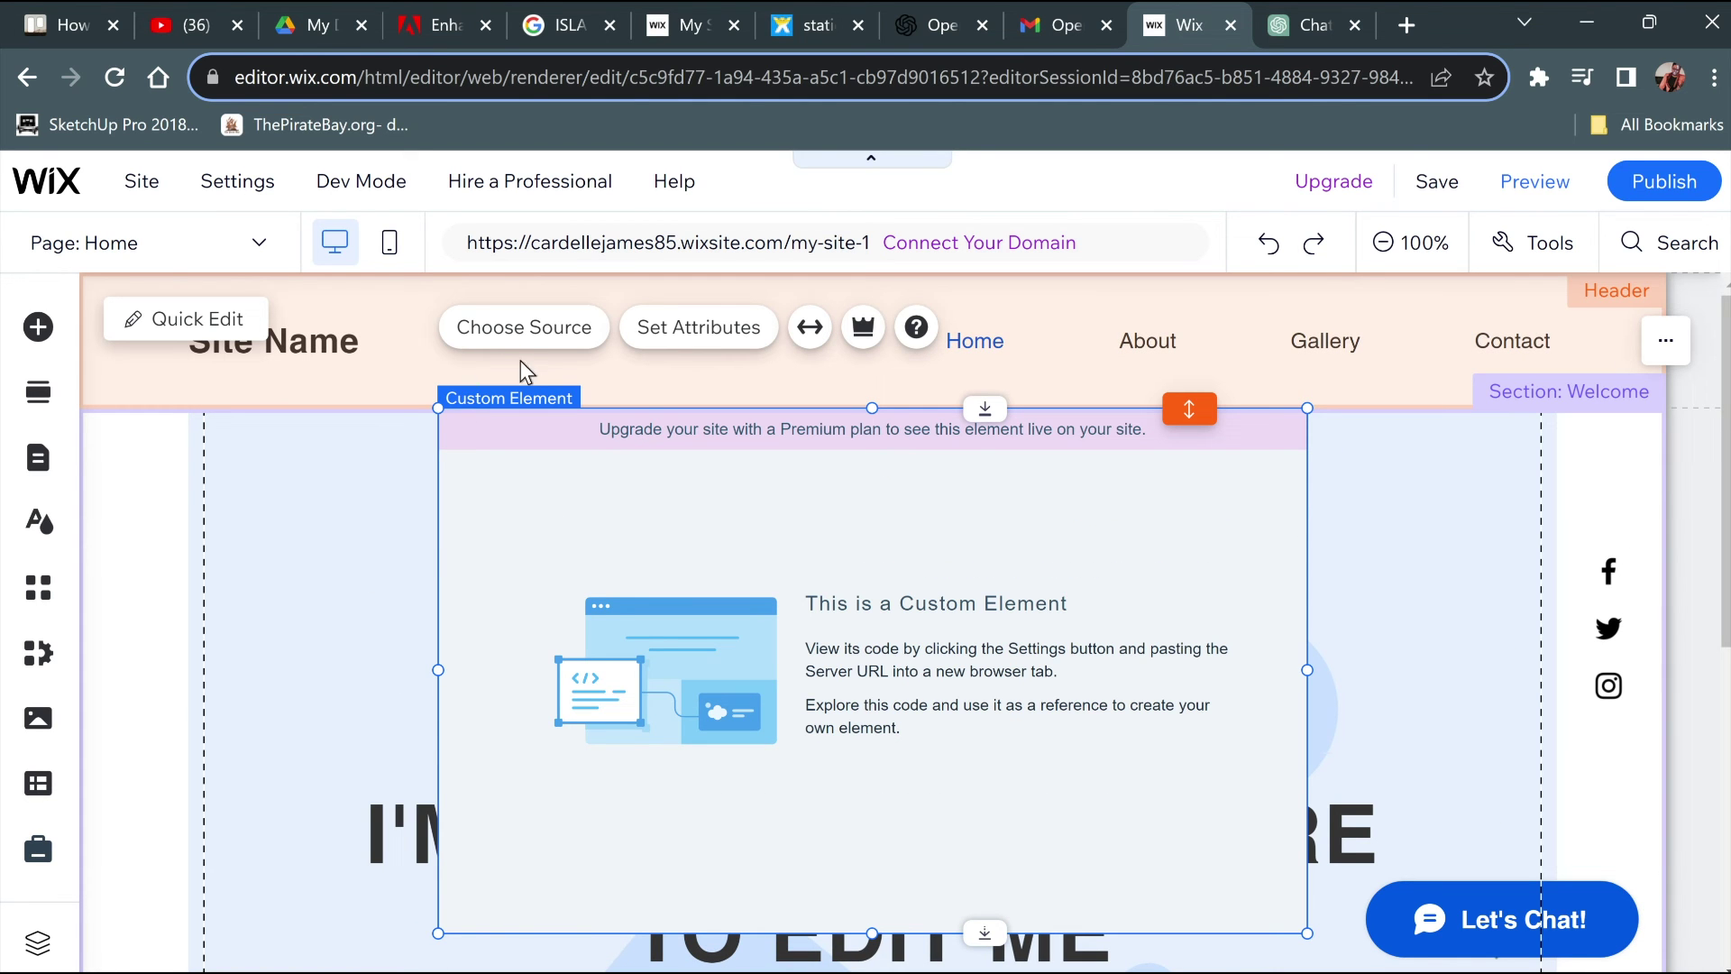
click(561, 332)
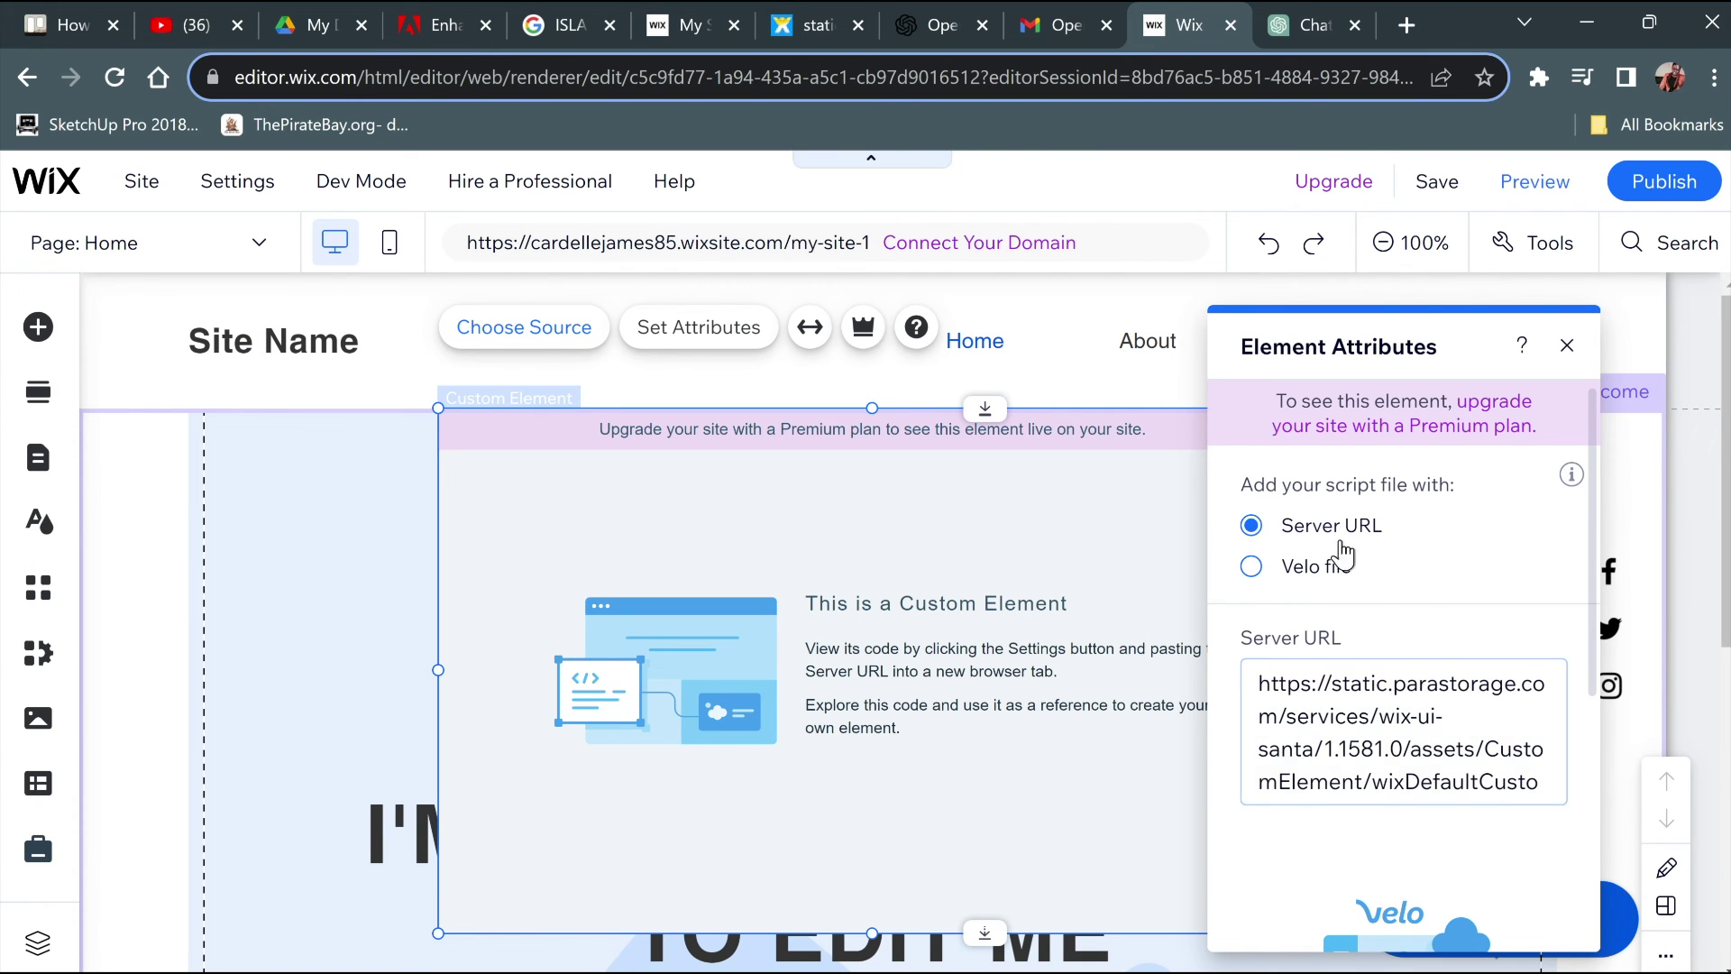
click(1252, 567)
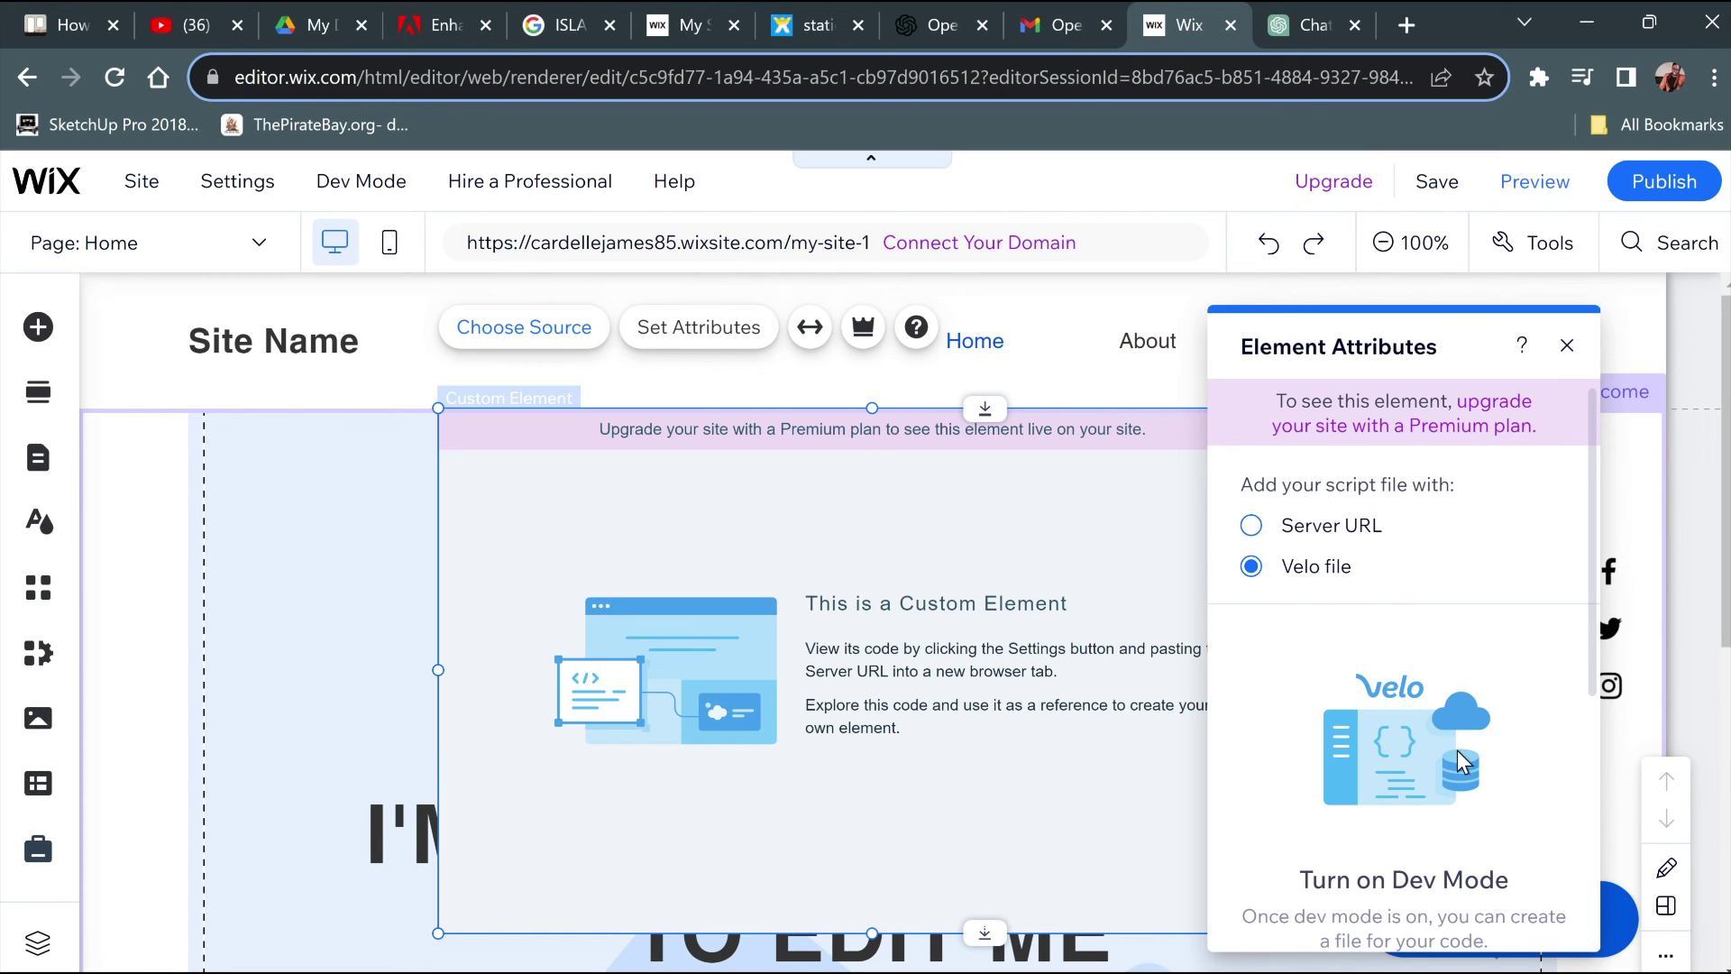
click(1251, 526)
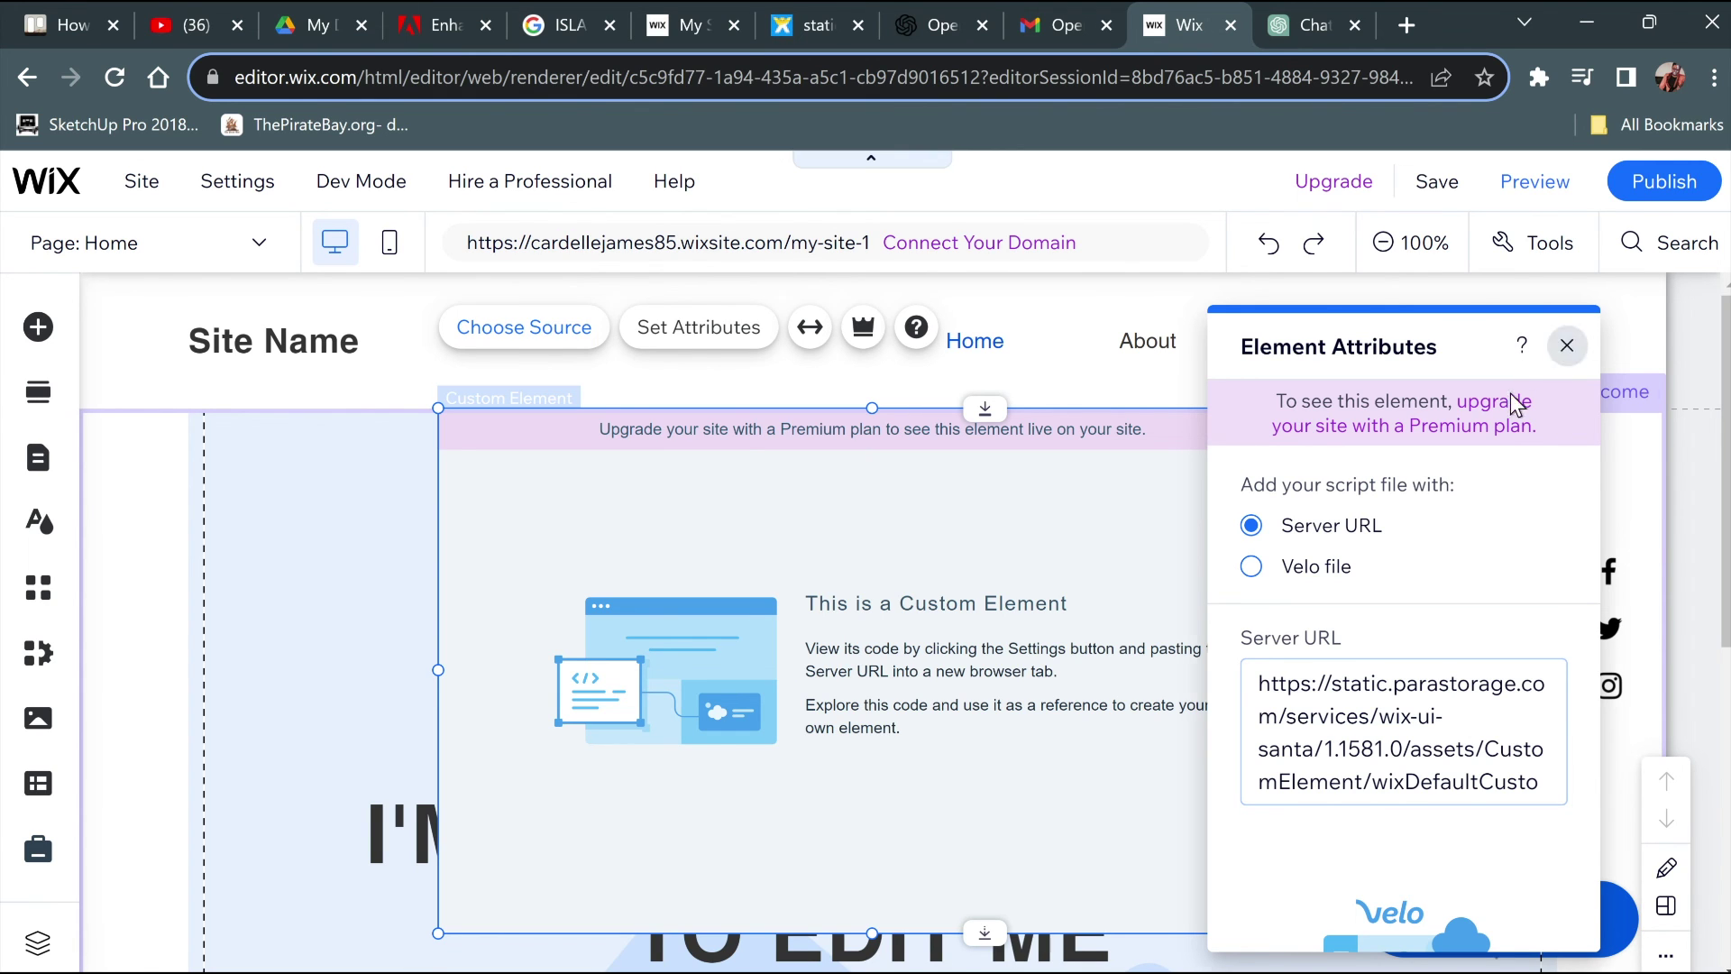
click(1566, 348)
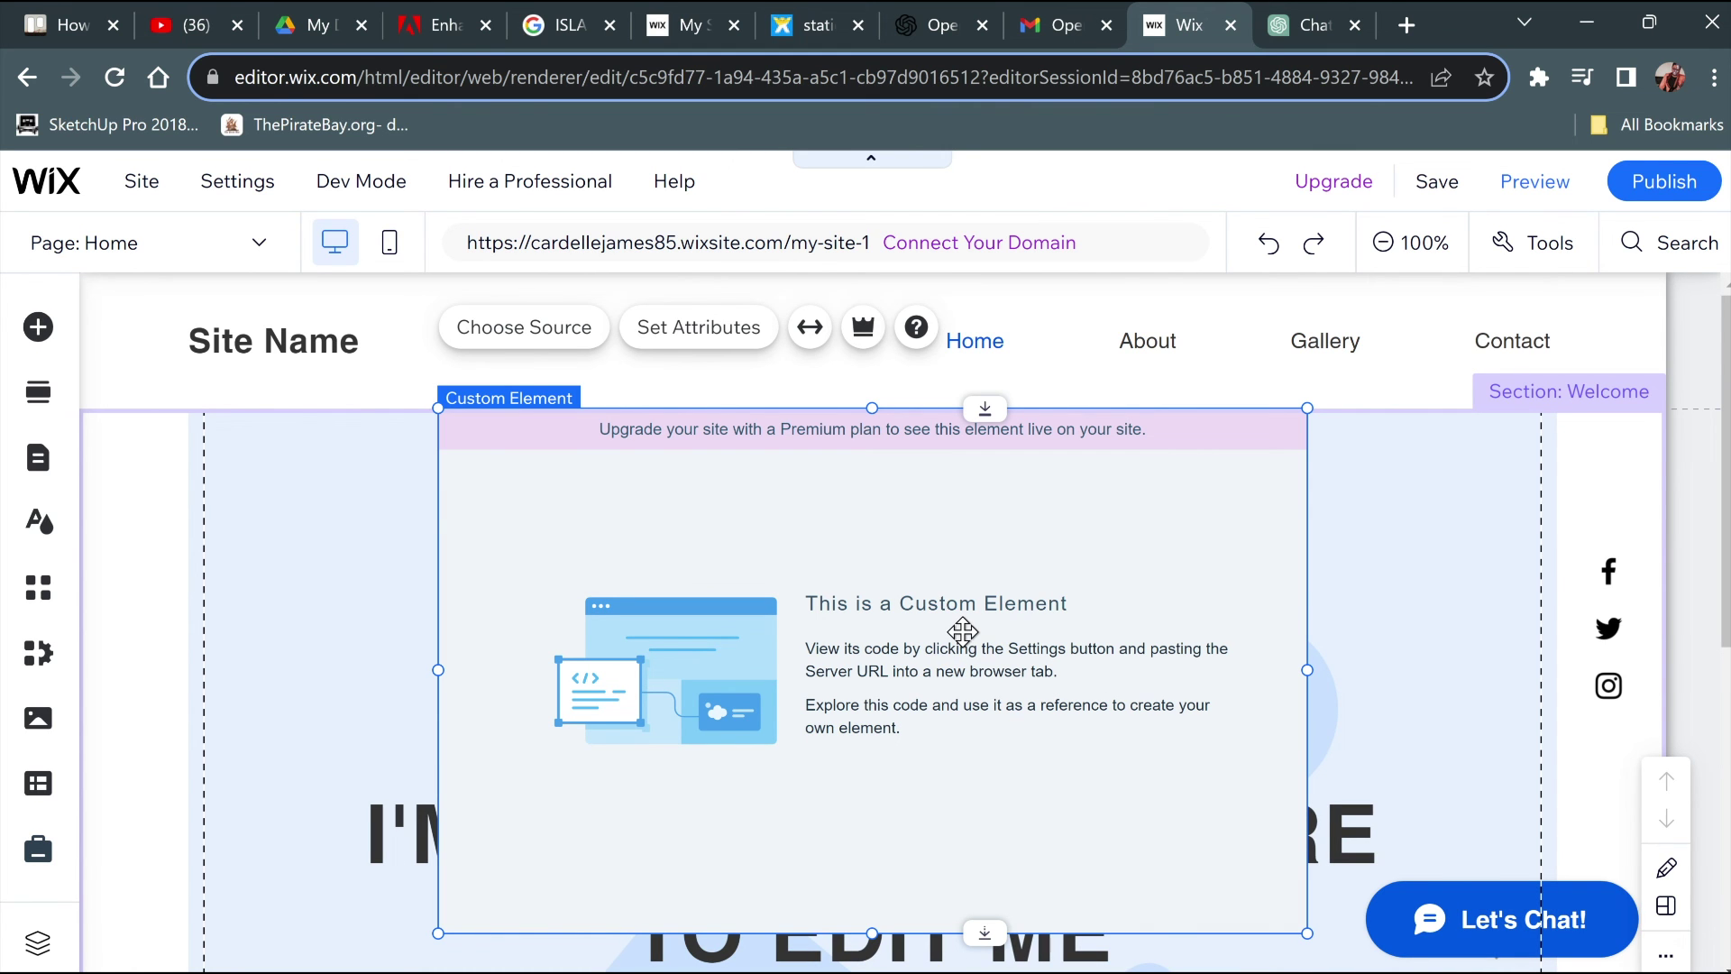
Reopen Add Elements on Embed Code and browse down through Marketing Tools and Related Apps.
drag(962, 647, 965, 656)
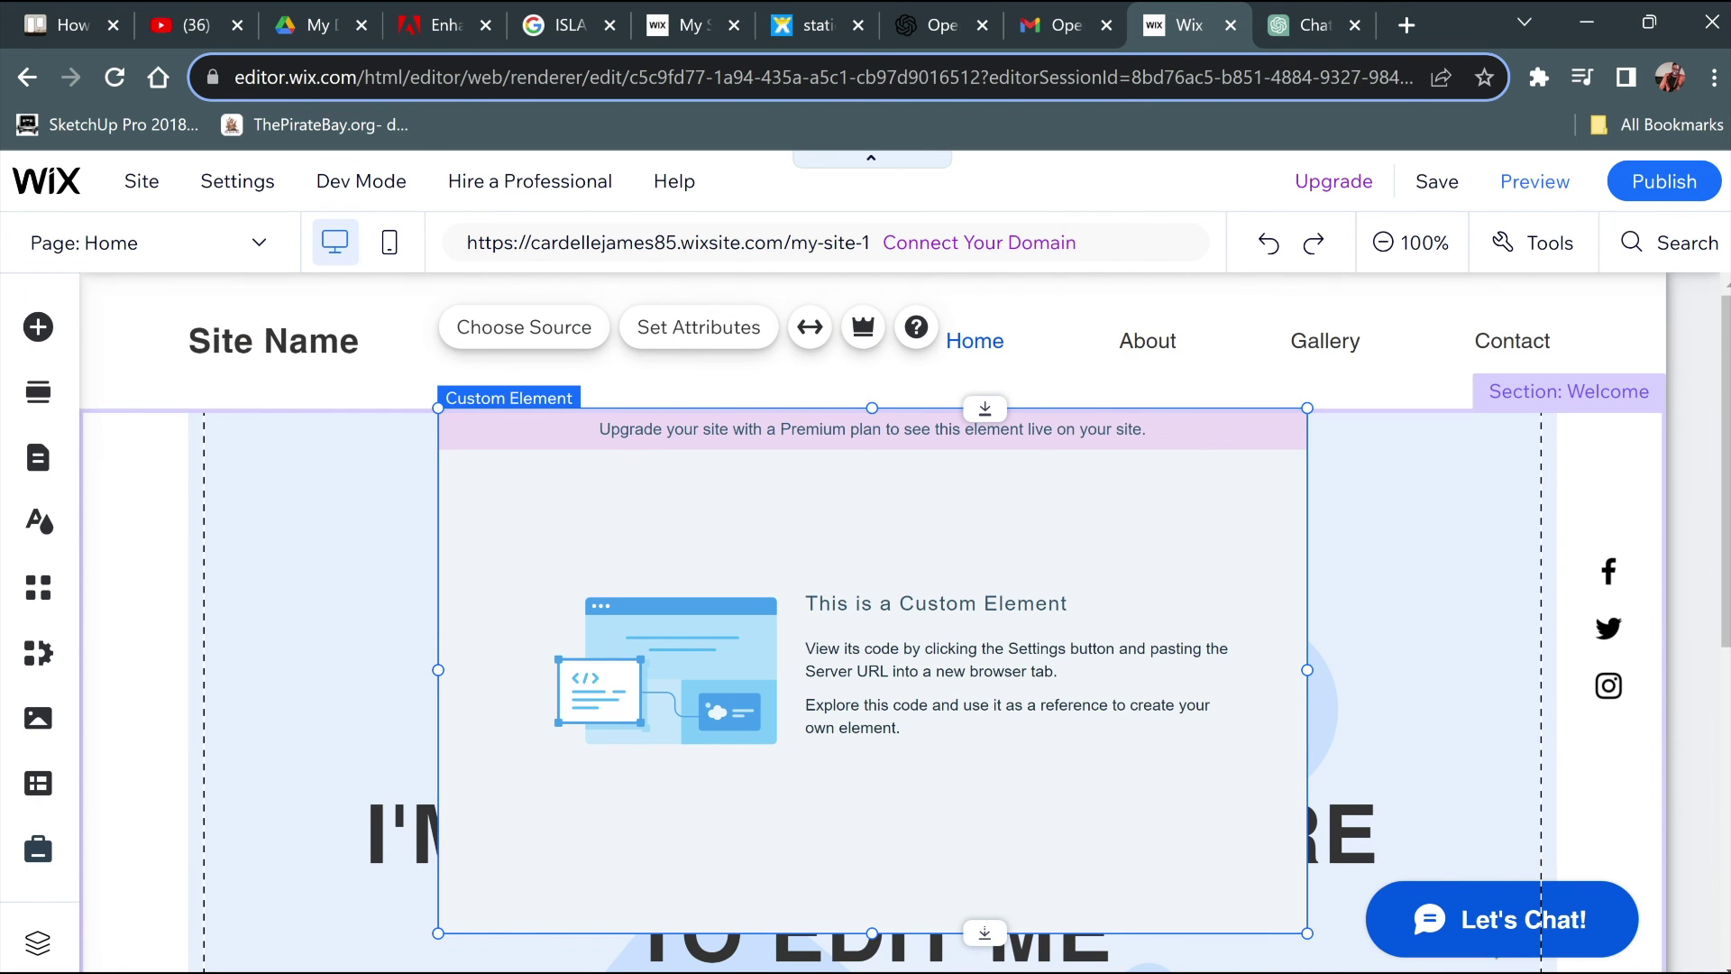
click(43, 332)
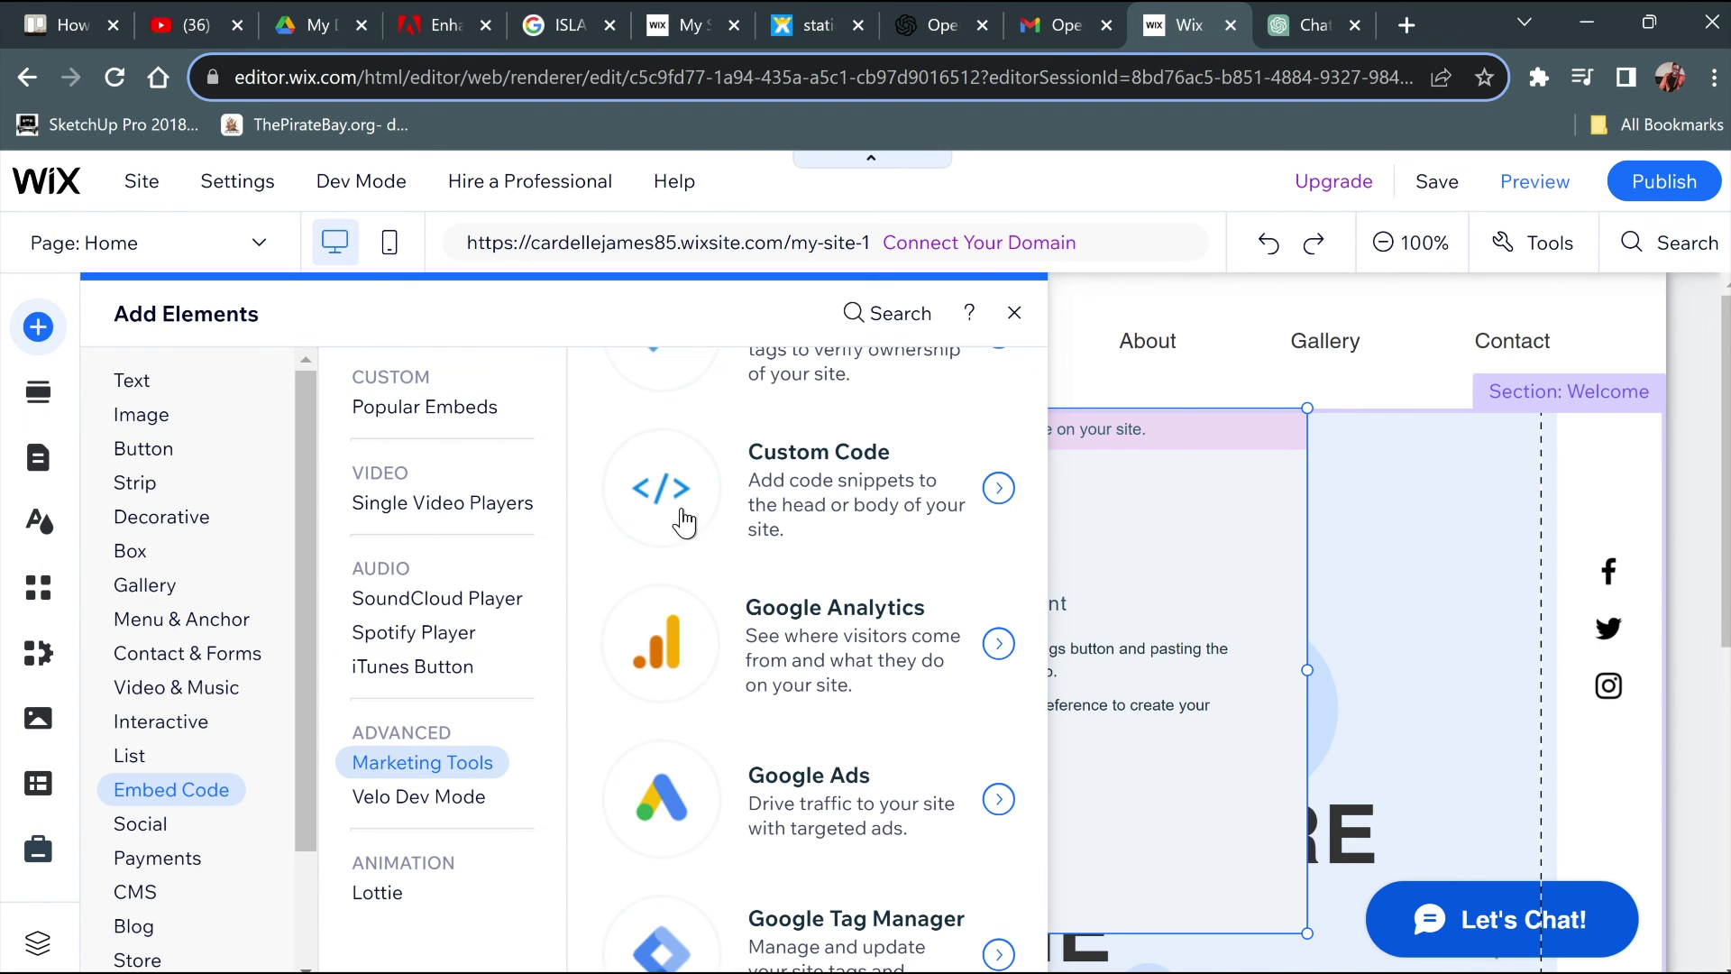
scroll(753, 784, down, 3)
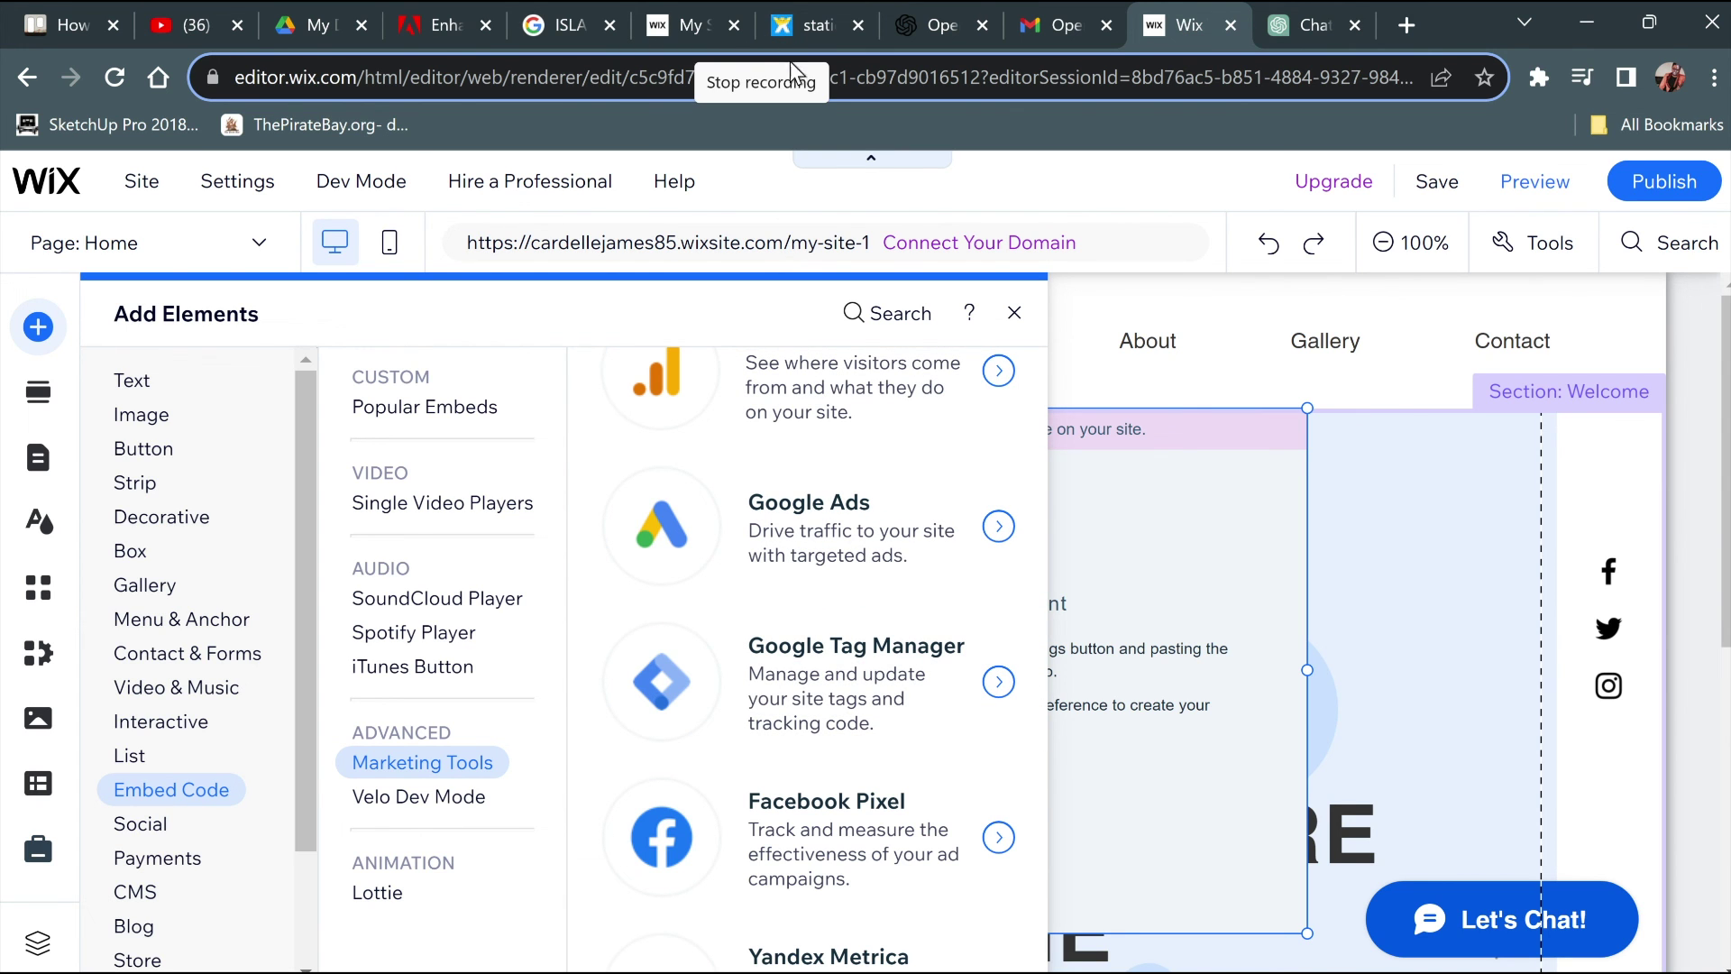
scroll(946, 532, up, 6)
scroll(946, 587, down, 3)
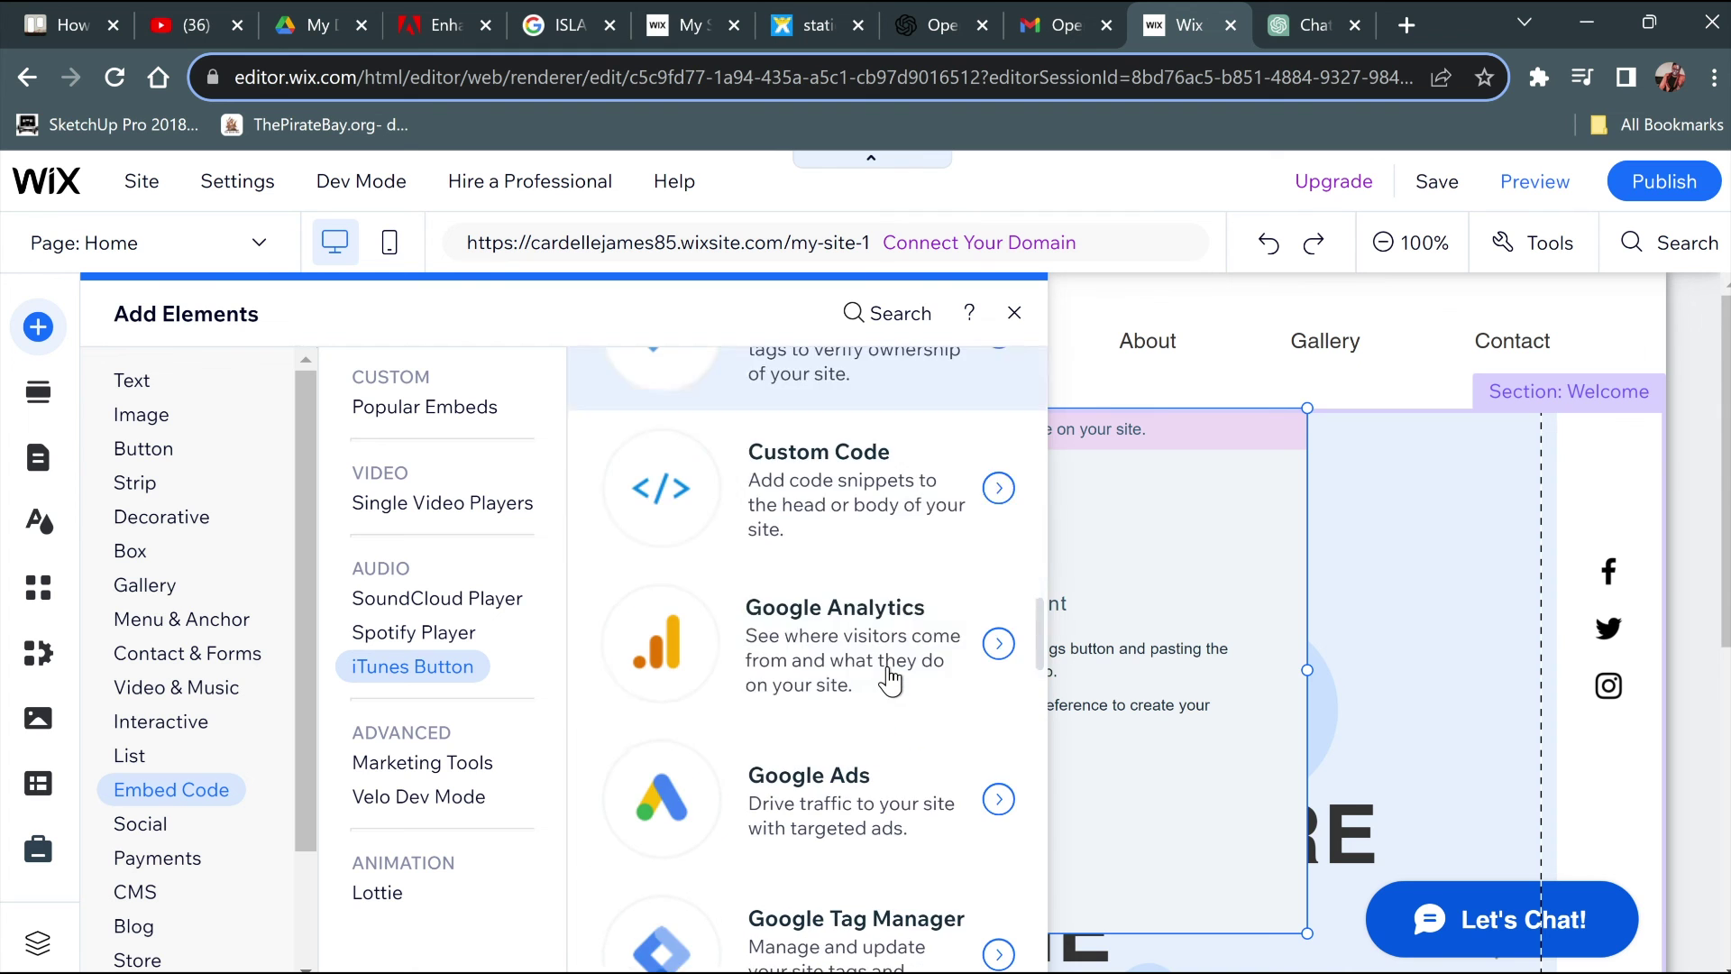
scroll(889, 668, down, 10)
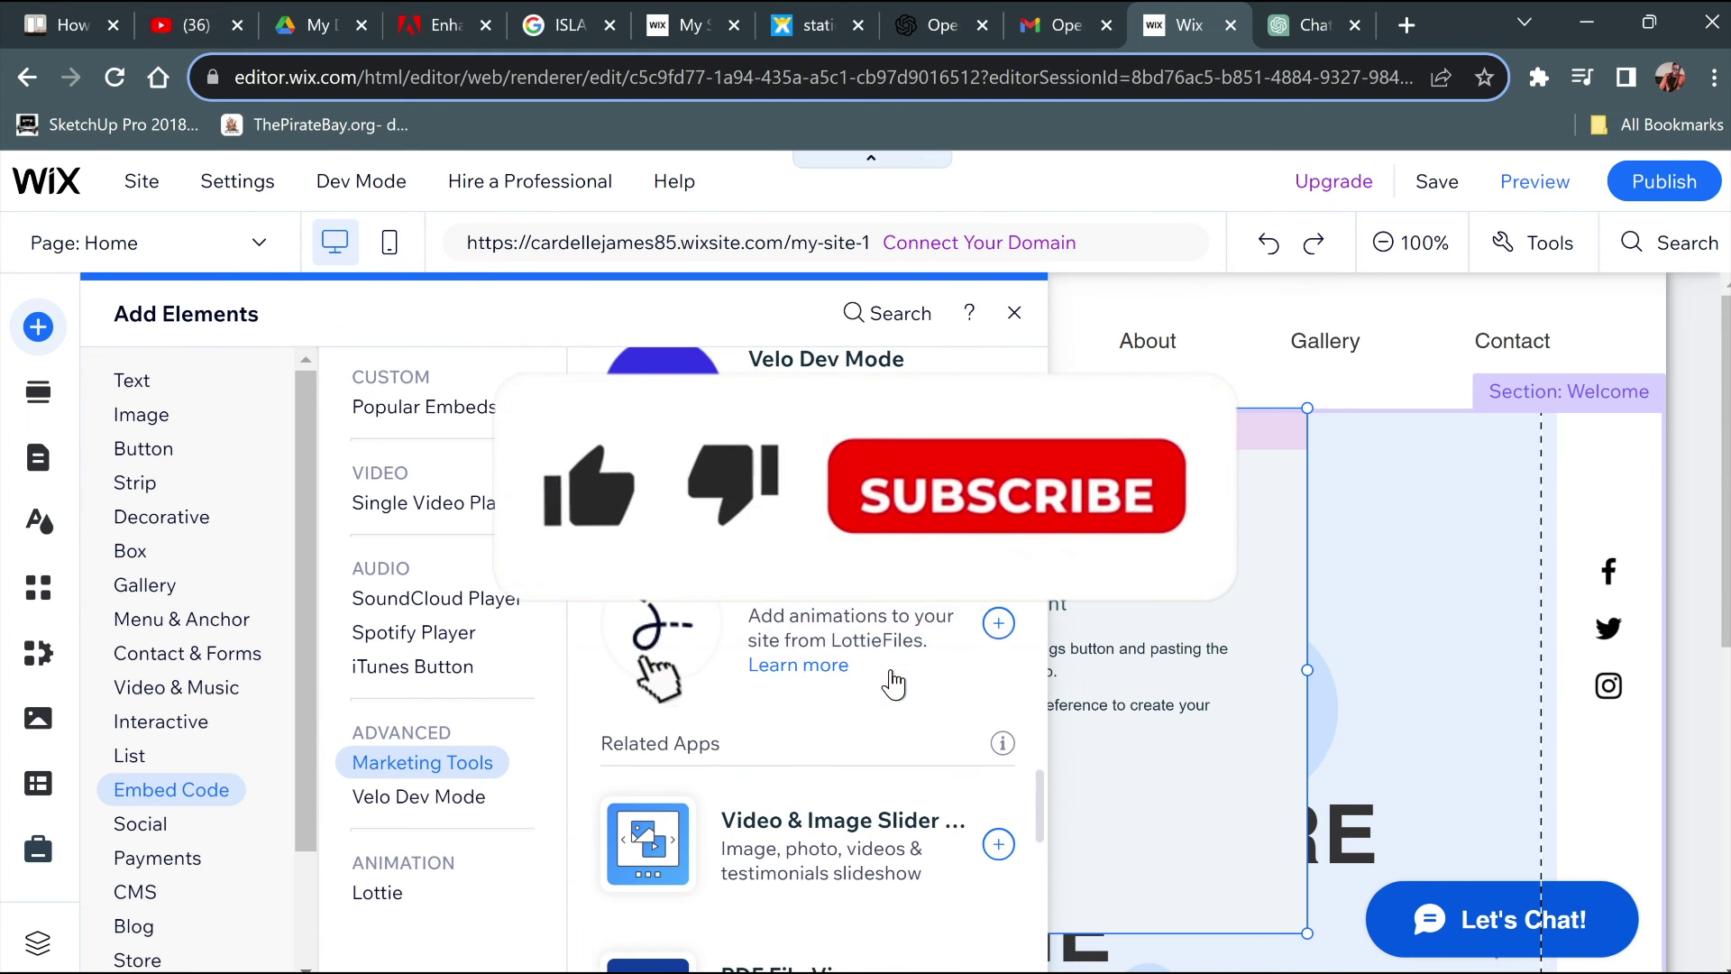
scroll(889, 685, down, 4)
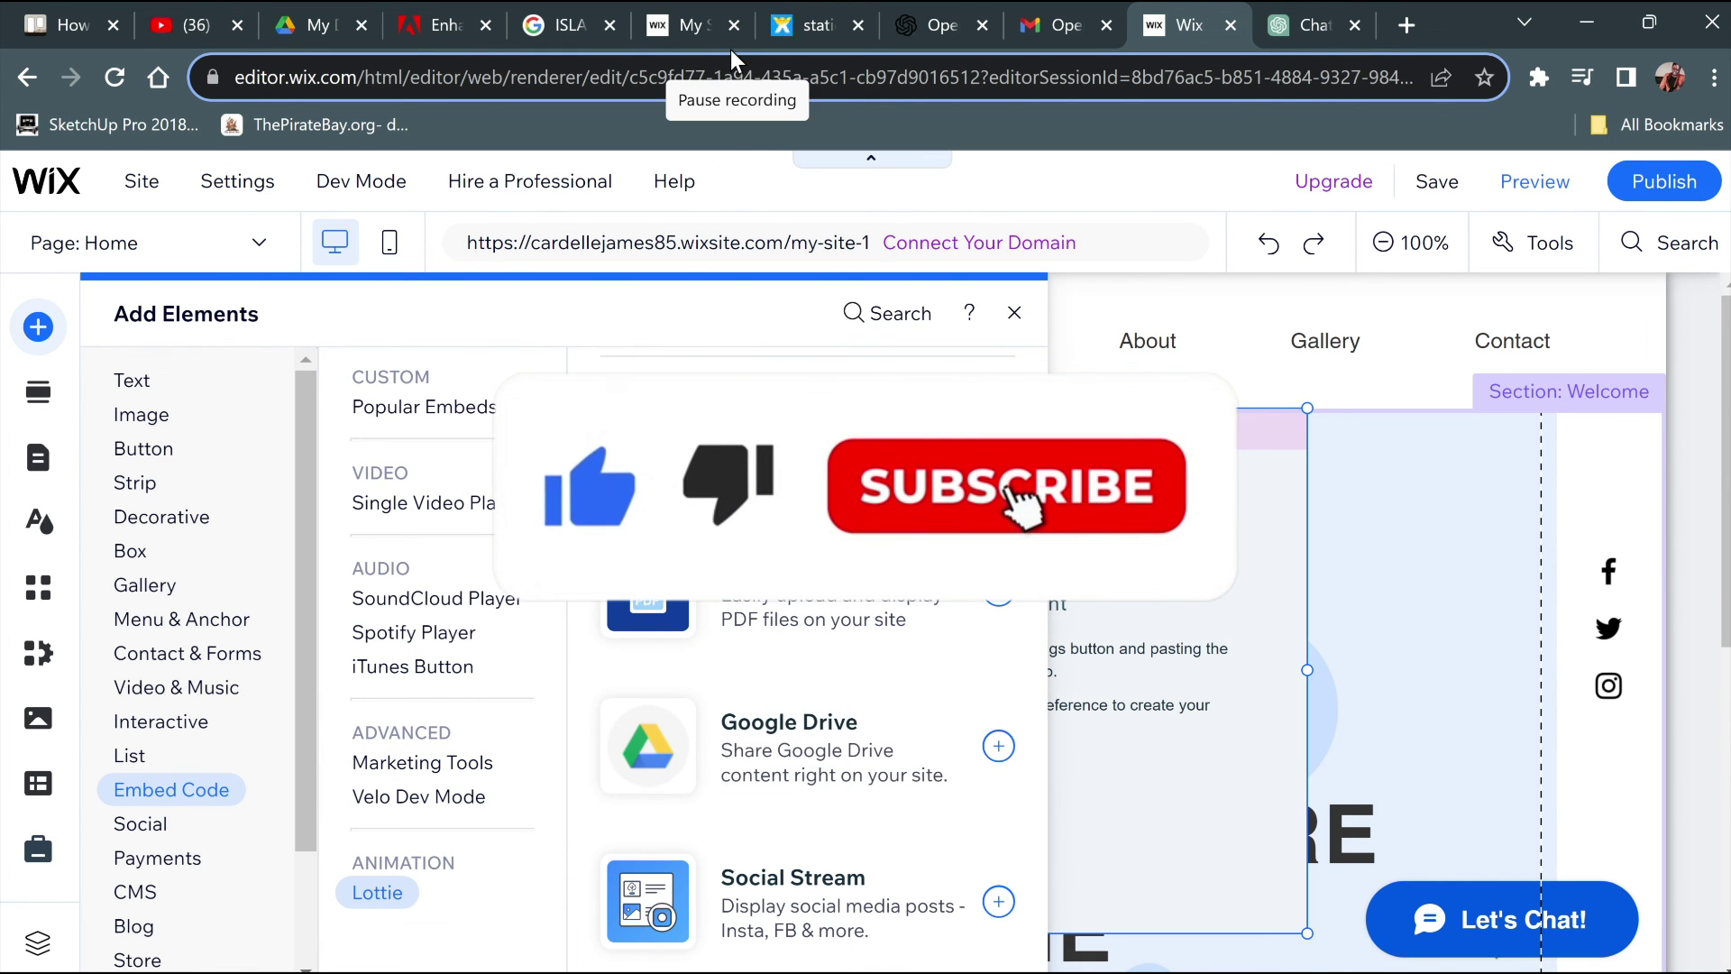